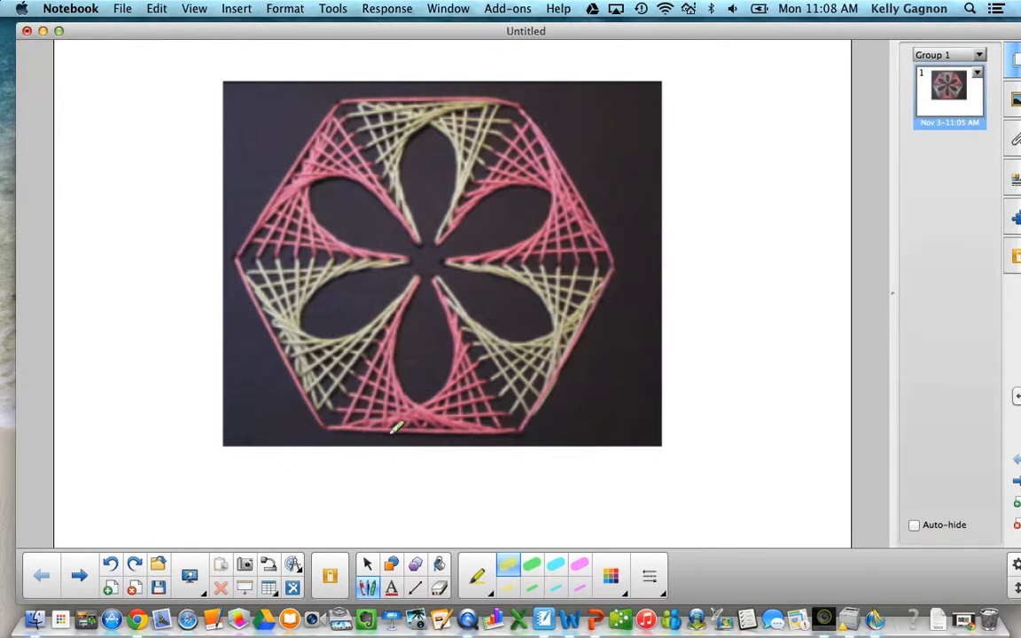
- Trace the hexagonal outline of the string-art picture with the yellow highlighter
{"action": "left_click_drag", "start_coordinate": [408, 435], "coordinate": [413, 436]}
{"action": "left_click", "coordinate": [530, 567]}
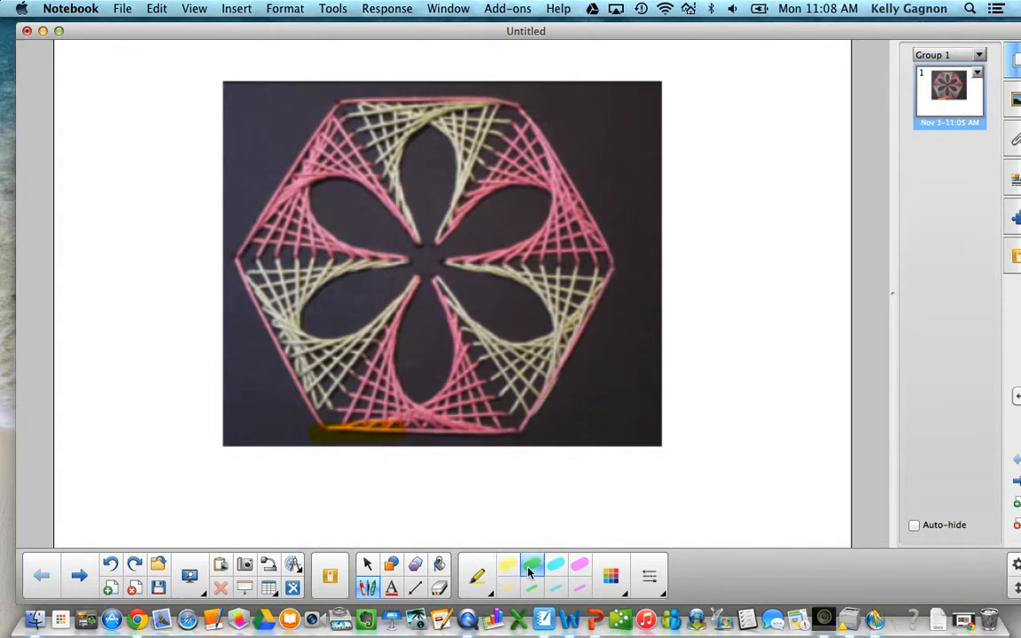
{"action": "left_click", "coordinate": [504, 570]}
{"action": "mouse_move", "coordinate": [315, 436]}
{"action": "left_mouse_down"}
{"action": "mouse_move", "coordinate": [512, 432]}
{"action": "mouse_move", "coordinate": [611, 253]}
{"action": "mouse_move", "coordinate": [553, 189]}
{"action": "mouse_move", "coordinate": [594, 215]}
{"action": "mouse_move", "coordinate": [587, 177]}
{"action": "mouse_move", "coordinate": [527, 107]}
{"action": "mouse_move", "coordinate": [368, 94]}
{"action": "mouse_move", "coordinate": [273, 126]}
{"action": "mouse_move", "coordinate": [226, 252]}
{"action": "mouse_move", "coordinate": [278, 332]}
{"action": "mouse_move", "coordinate": [304, 408]}
{"action": "left_mouse_up"}
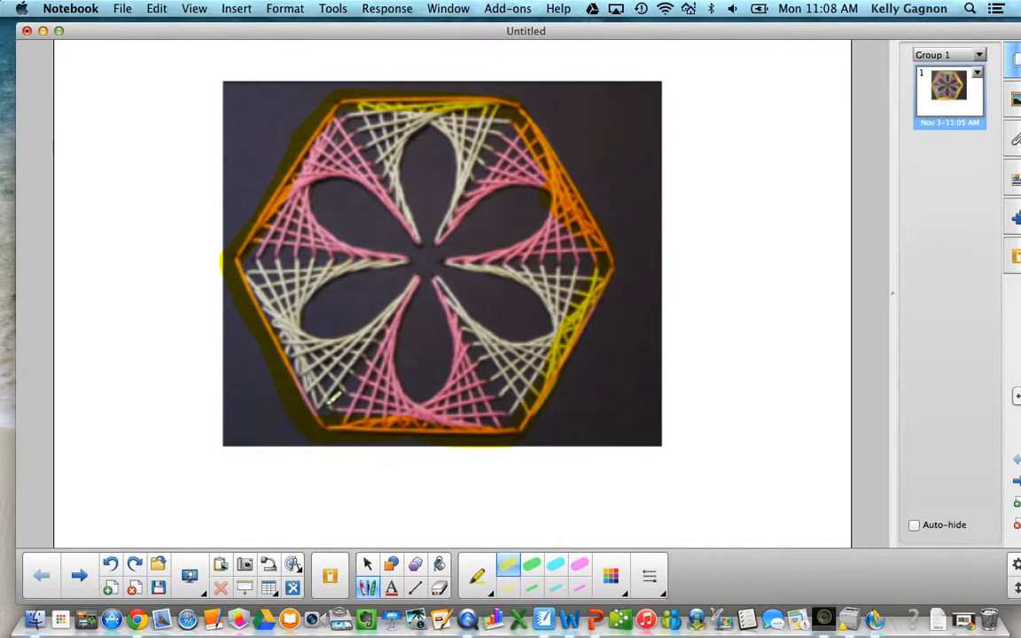
- Highlight the hexagon's three diagonals in pink, each joining a pair of opposite vertices through the center
{"action": "mouse_move", "coordinate": [324, 418]}
{"action": "left_mouse_down"}
{"action": "mouse_move", "coordinate": [341, 299]}
{"action": "mouse_move", "coordinate": [404, 196]}
{"action": "mouse_move", "coordinate": [518, 105]}
{"action": "left_mouse_up"}
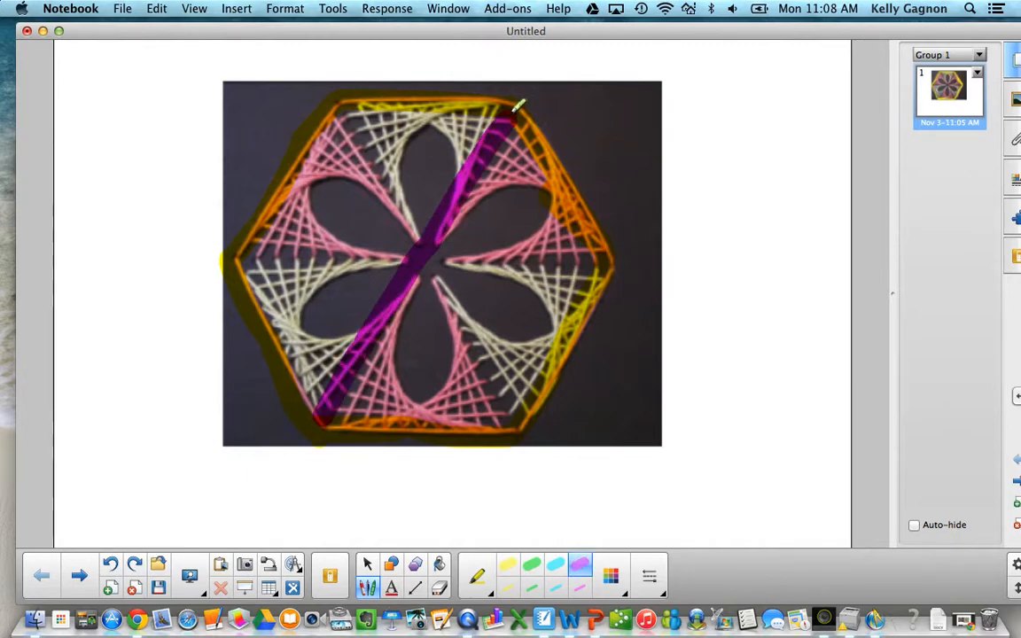
{"action": "mouse_move", "coordinate": [341, 104]}
{"action": "left_mouse_down"}
{"action": "mouse_move", "coordinate": [395, 270]}
{"action": "mouse_move", "coordinate": [501, 410]}
{"action": "mouse_move", "coordinate": [507, 443]}
{"action": "left_mouse_up"}
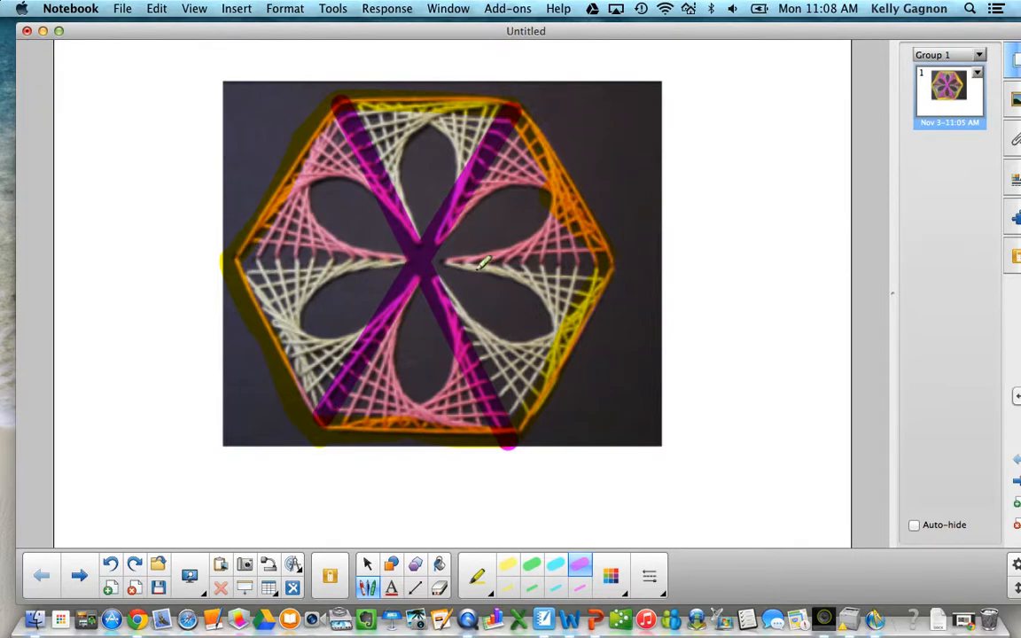
{"action": "left_click_drag", "start_coordinate": [608, 251], "coordinate": [612, 257]}
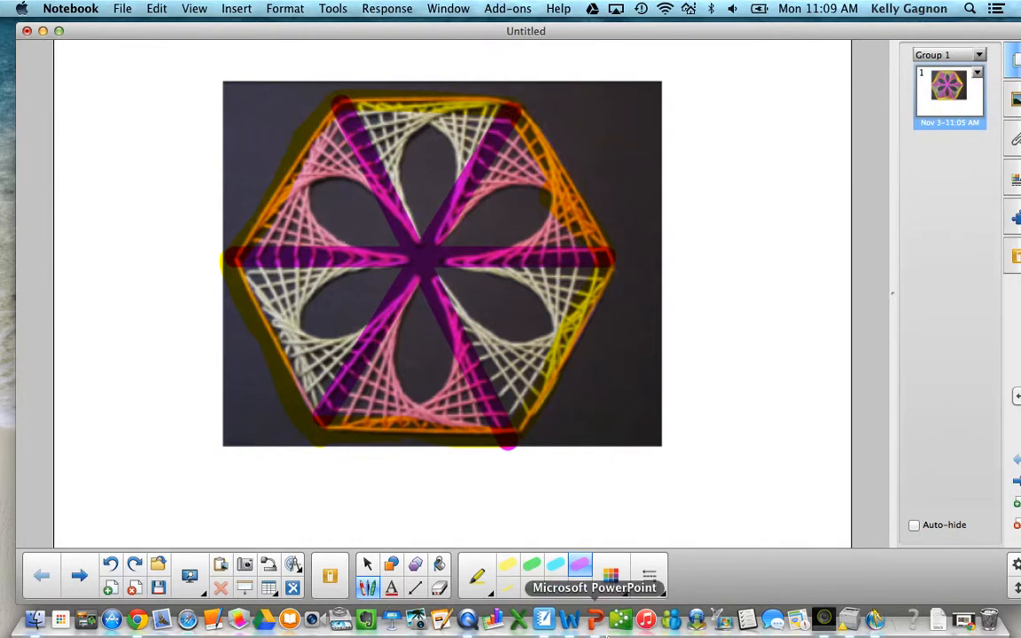
- Switch to Sketchpad, enlarge the blank sketch window and draw a horizontal segment as the hexagon's upper side
{"action": "left_click", "coordinate": [875, 620]}
{"action": "left_click_drag", "start_coordinate": [669, 485], "coordinate": [831, 552]}
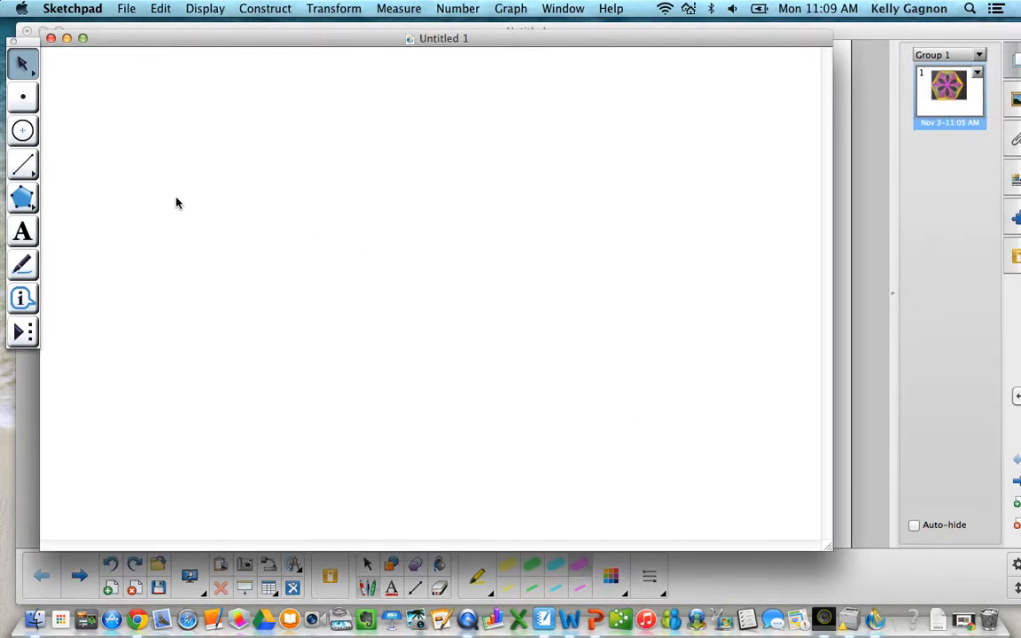
{"action": "left_click", "coordinate": [25, 169]}
{"action": "left_click_drag", "start_coordinate": [252, 126], "coordinate": [435, 126]}
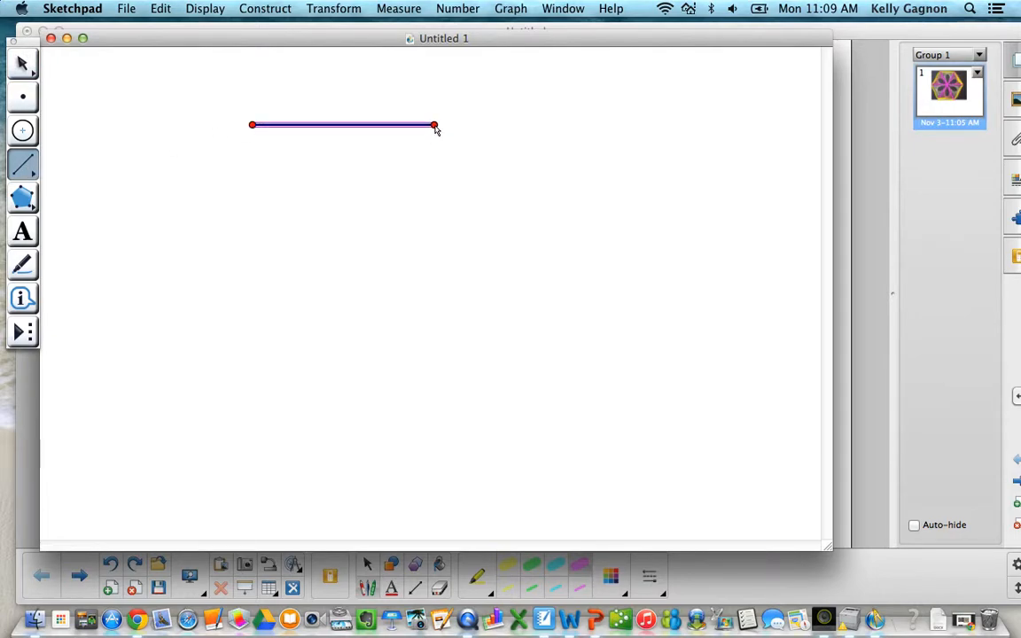
- Rotate the horizontal segment and its endpoints by a fixed angle of 120° about the right endpoint
{"action": "left_click", "coordinate": [23, 63]}
{"action": "left_click_drag", "start_coordinate": [209, 92], "coordinate": [453, 158]}
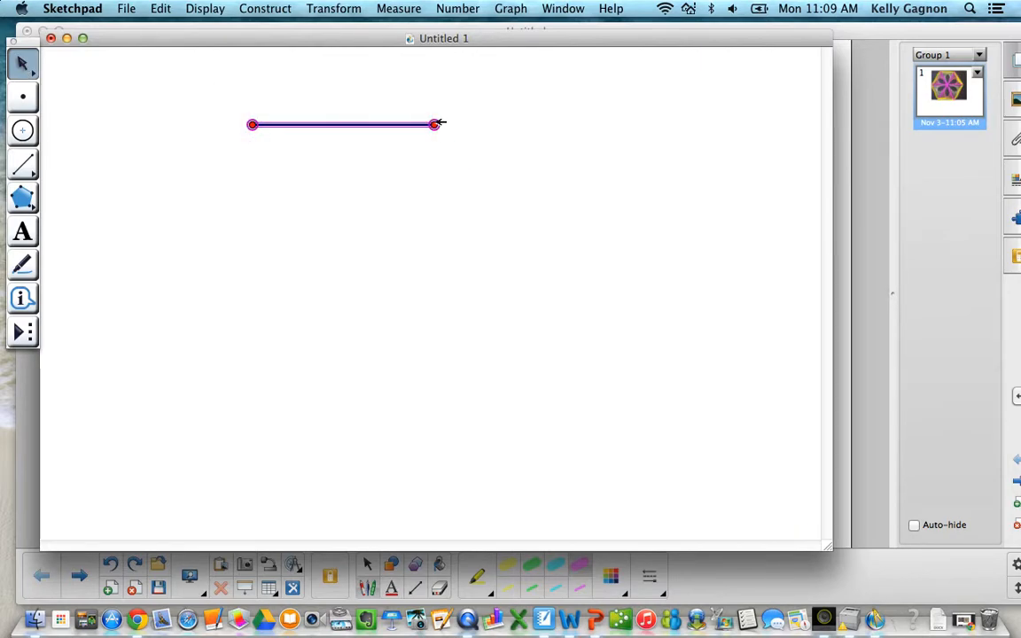
{"action": "left_click", "coordinate": [333, 8]}
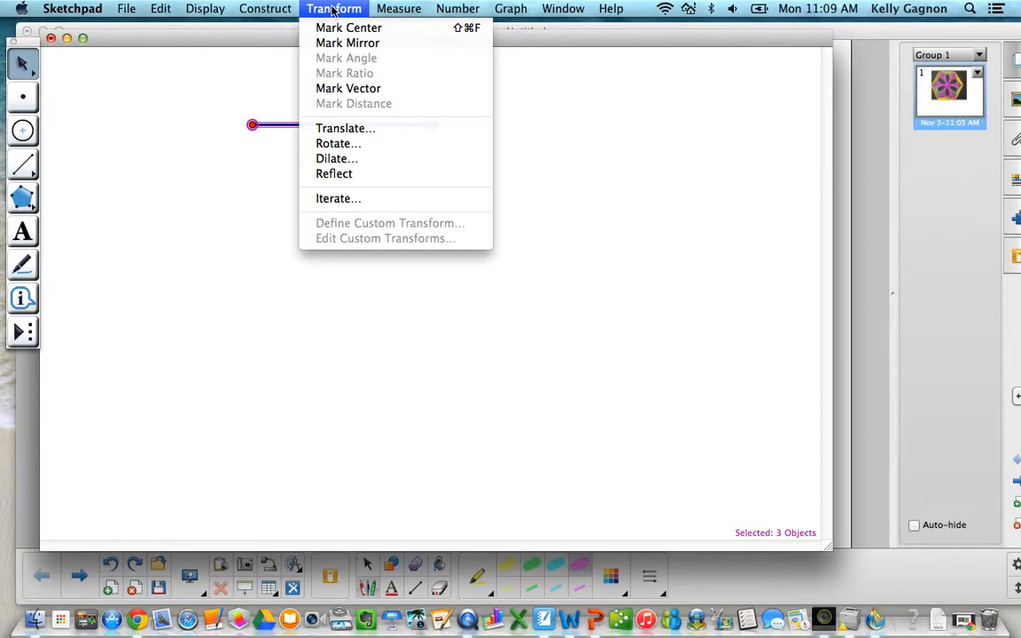
{"action": "left_click", "coordinate": [333, 143]}
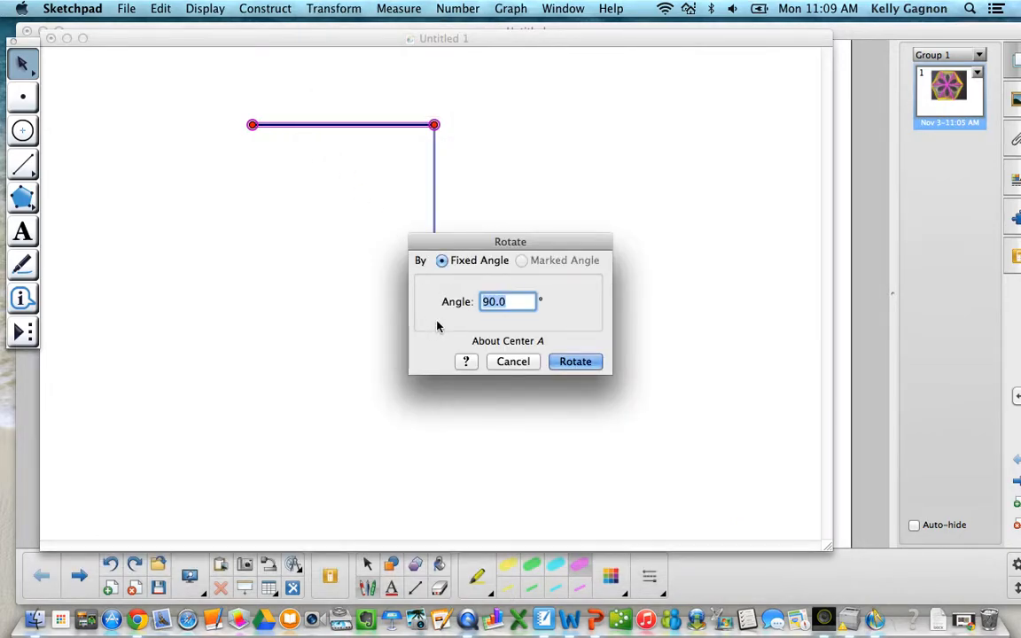
{"action": "type", "text": "120"}
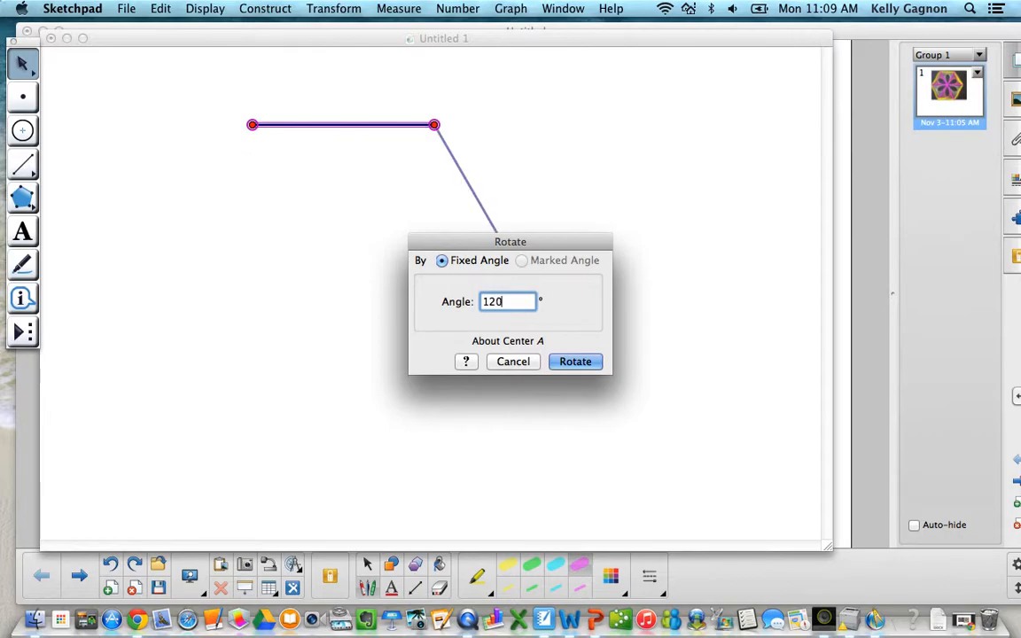
{"action": "left_click", "coordinate": [574, 361]}
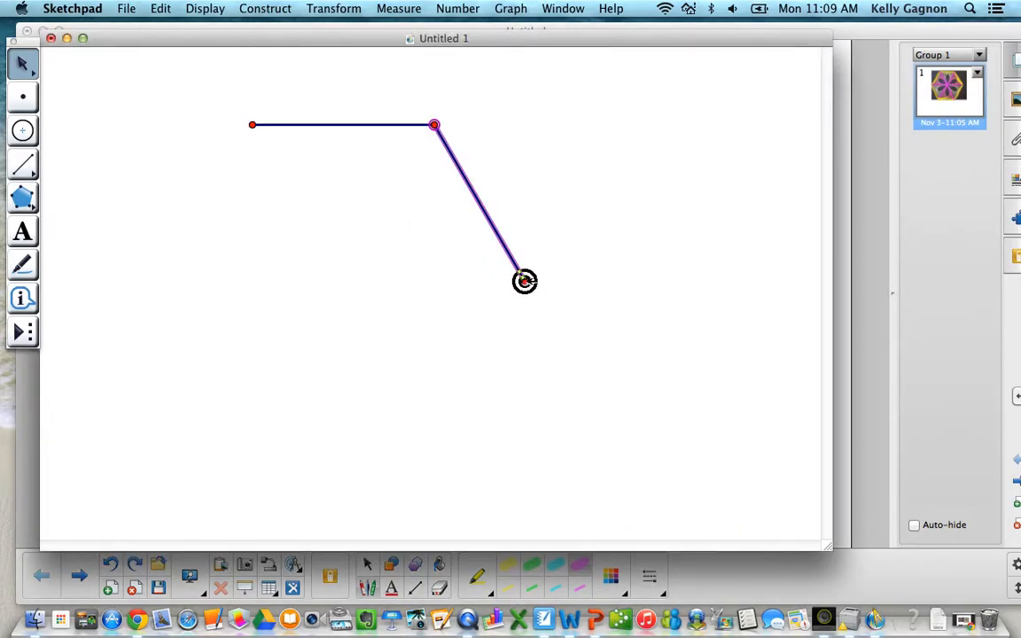
- Mark the new side's free endpoint as center and rotate that side 120° about it to form the lower-right side
{"action": "left_click", "coordinate": [335, 9]}
{"action": "left_click", "coordinate": [335, 9]}
{"action": "left_click", "coordinate": [335, 9]}
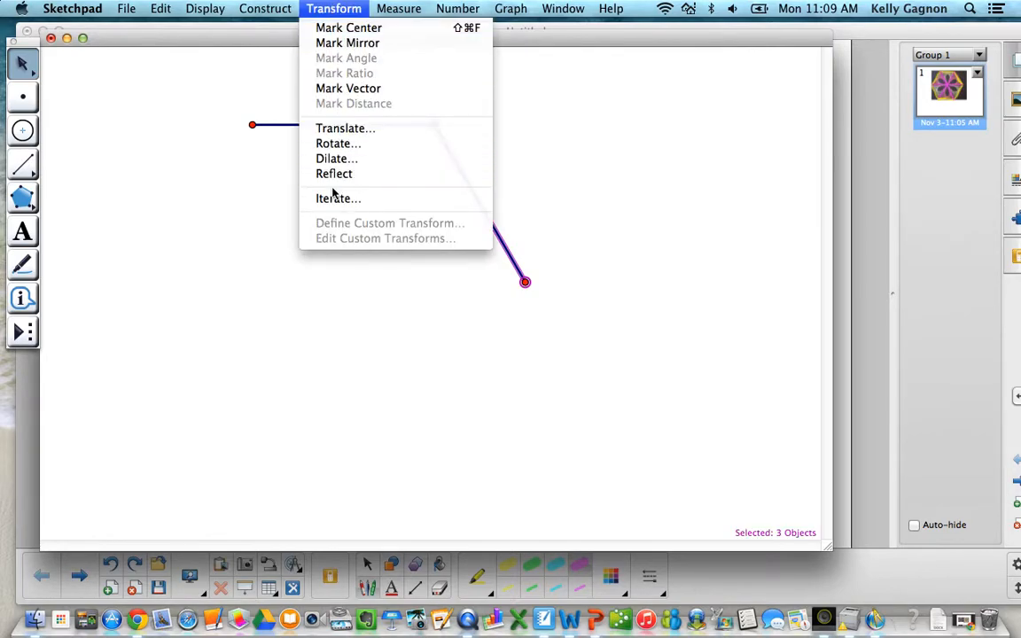
{"action": "left_click", "coordinate": [335, 144]}
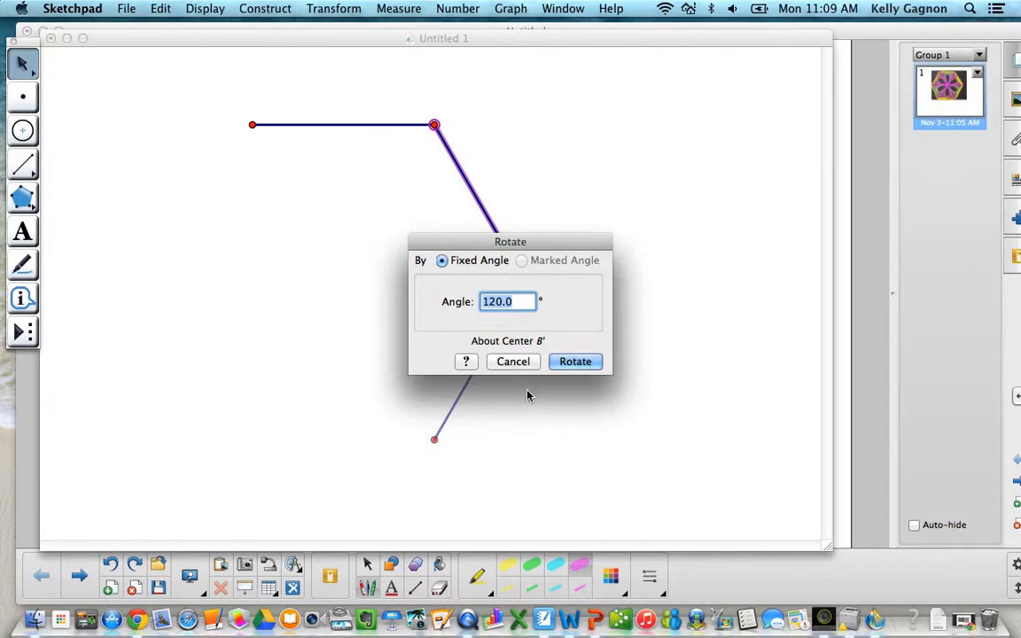
{"action": "left_click", "coordinate": [572, 363]}
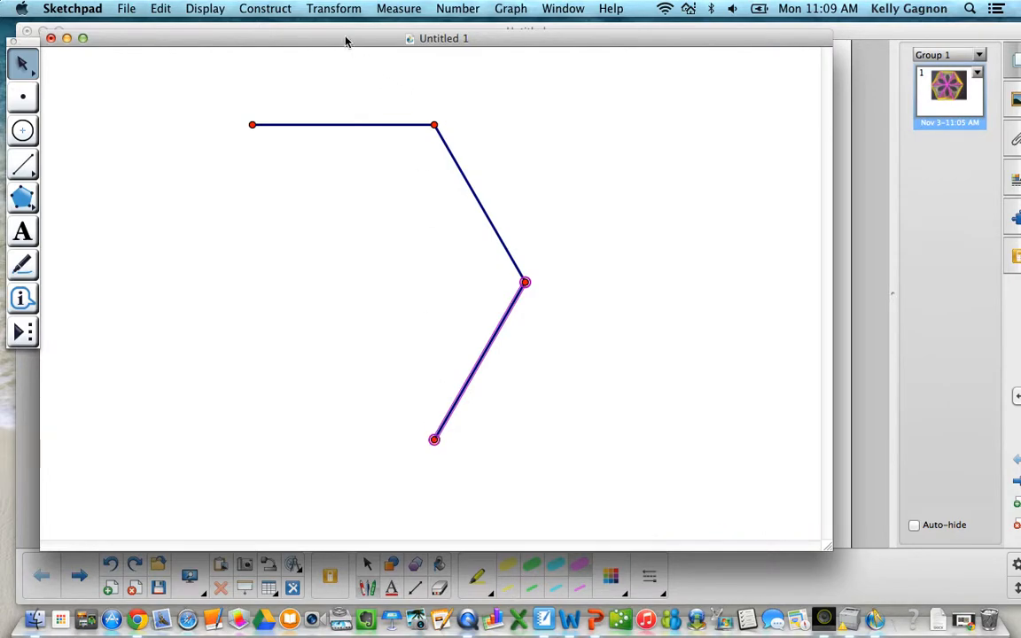
- Build the hexagon's bottom and lower-left sides by rotating the latest side 120° about its free endpoint, twice in succession
{"action": "left_click", "coordinate": [328, 11]}
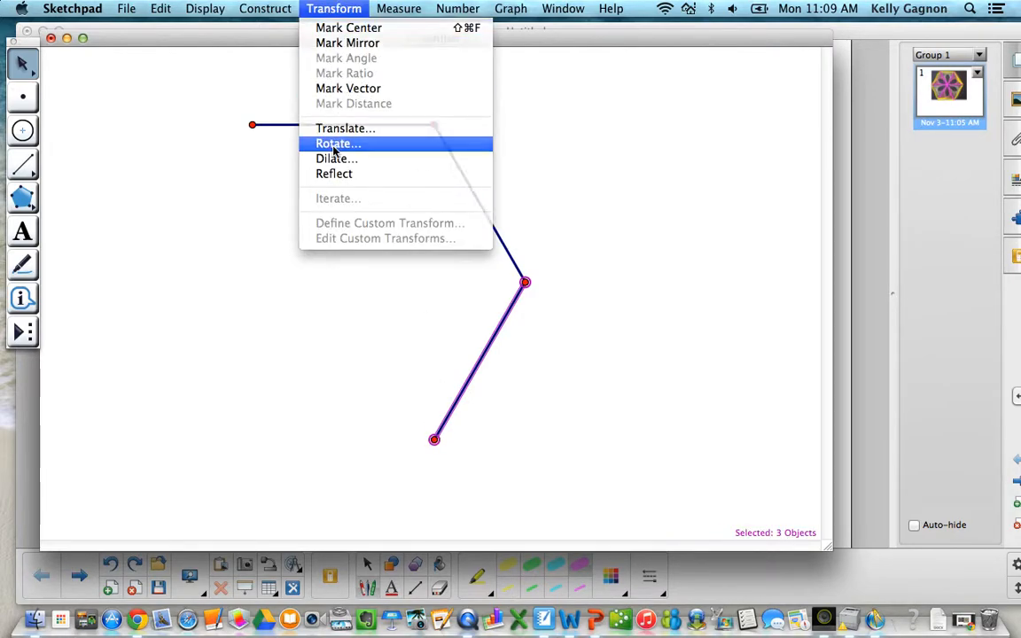
{"action": "left_click", "coordinate": [306, 135]}
{"action": "left_click", "coordinate": [590, 362]}
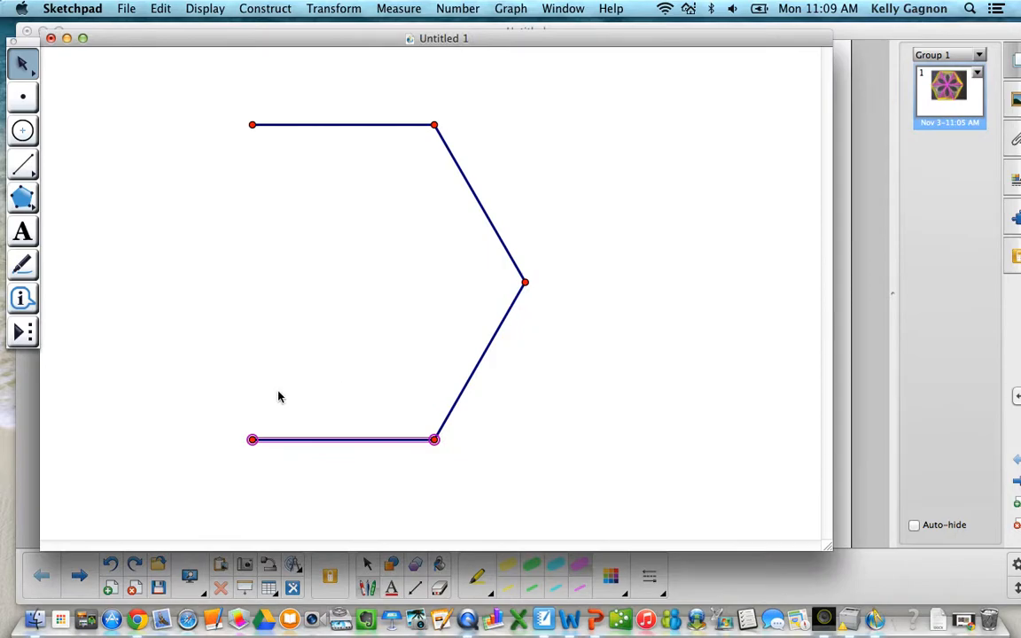
{"action": "left_click", "coordinate": [333, 9]}
{"action": "left_click", "coordinate": [312, 140]}
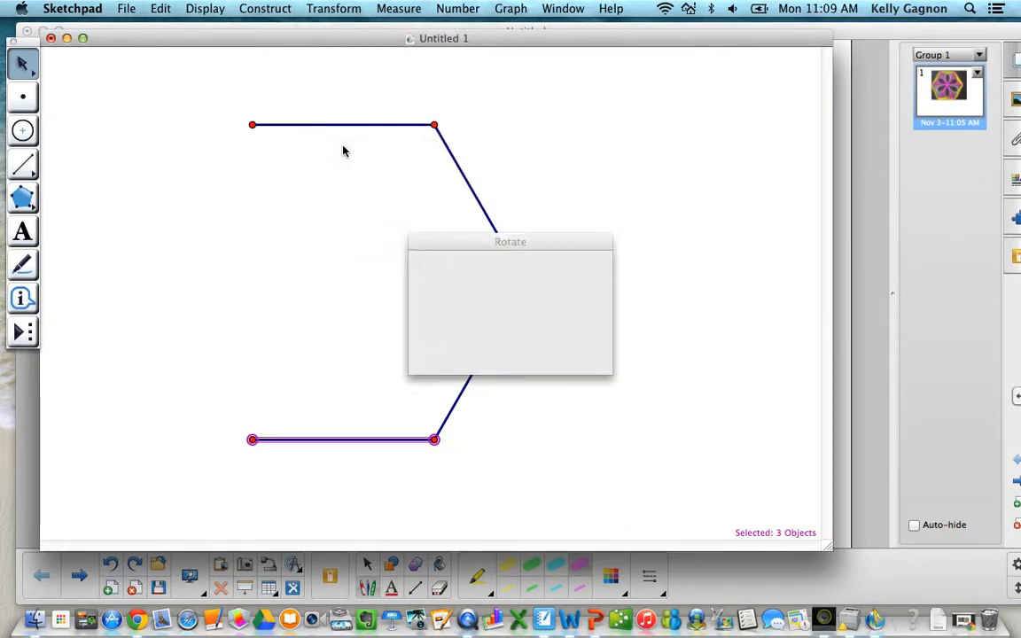
{"action": "left_click", "coordinate": [588, 360]}
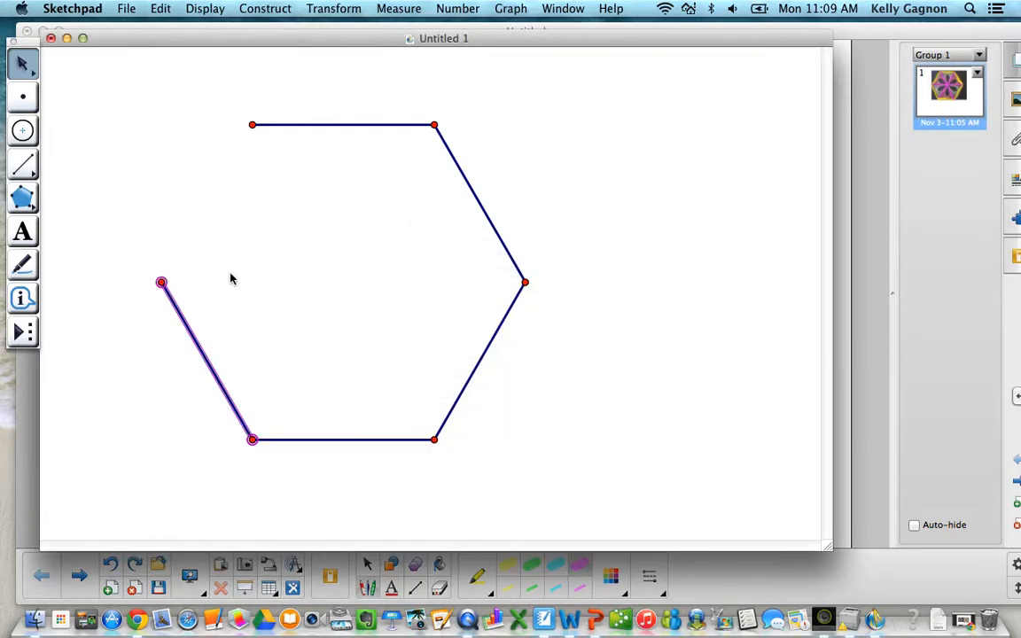
- Close the hexagon by rotating the lower-left side 120° about its free endpoint, and clear the selection
{"action": "left_click", "coordinate": [161, 282]}
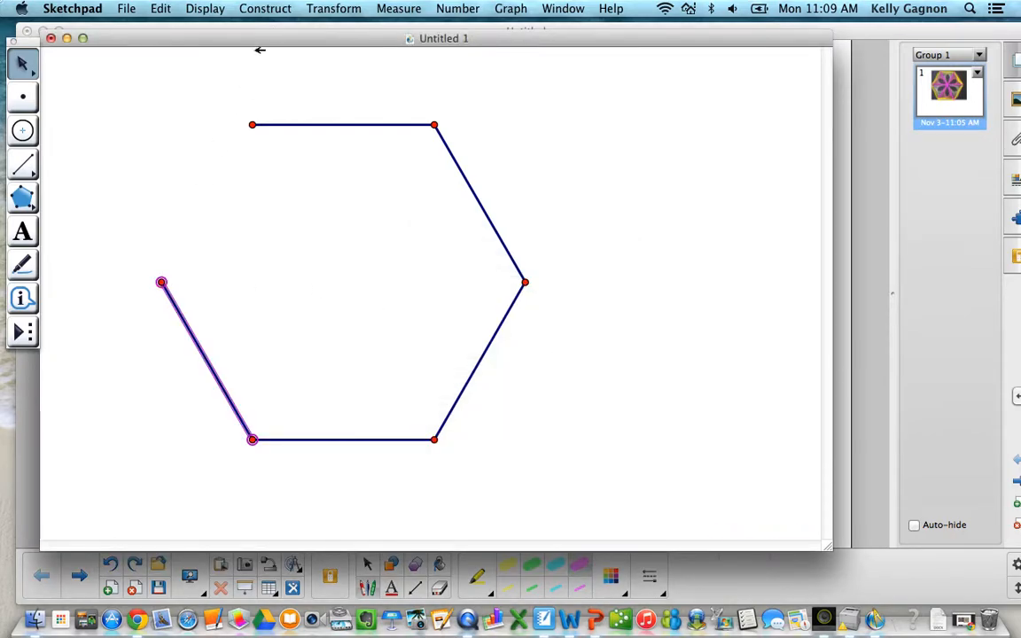
{"action": "left_click", "coordinate": [330, 9]}
{"action": "left_click", "coordinate": [331, 146]}
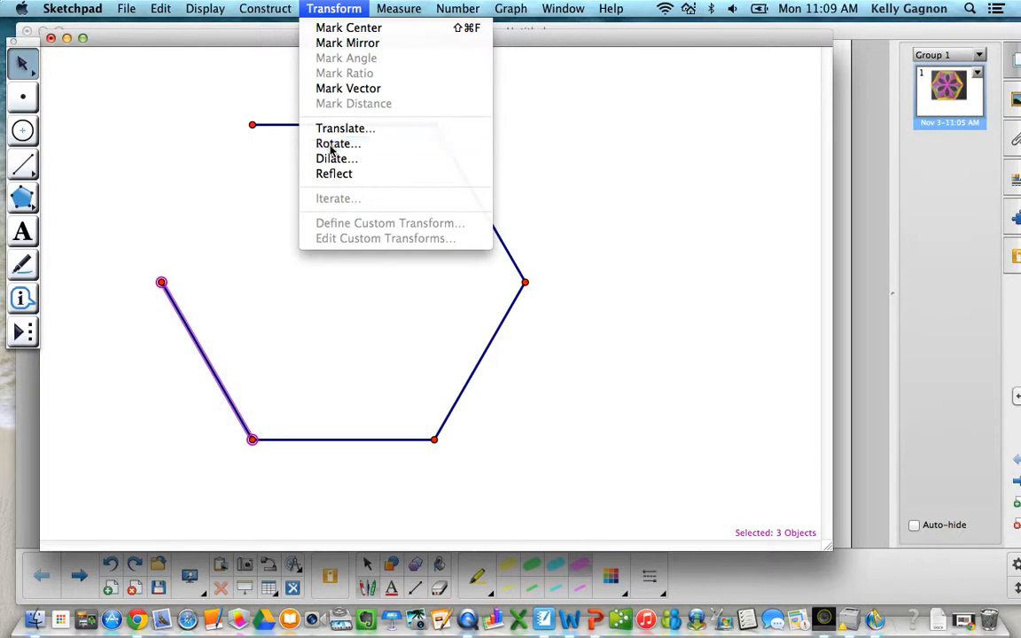
{"action": "left_click", "coordinate": [574, 361]}
{"action": "left_click", "coordinate": [604, 287]}
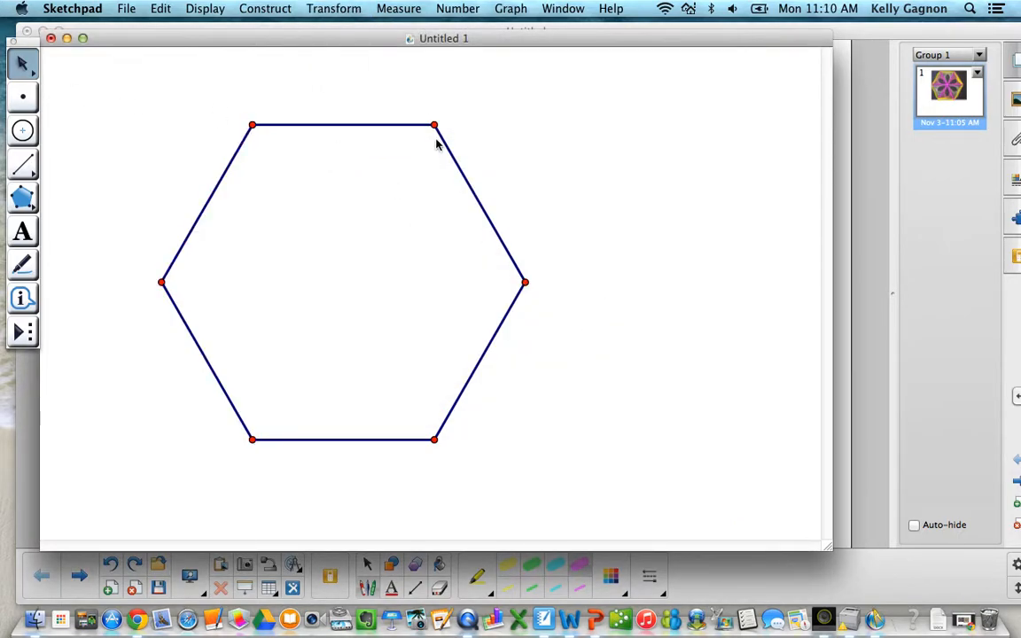
- Shrink the hexagon slightly by moving its upper-right vertex inward, and deselect the vertex
{"action": "mouse_move", "coordinate": [435, 124]}
{"action": "left_mouse_down"}
{"action": "mouse_move", "coordinate": [363, 224]}
{"action": "mouse_move", "coordinate": [392, 212]}
{"action": "mouse_move", "coordinate": [481, 114]}
{"action": "mouse_move", "coordinate": [417, 123]}
{"action": "left_mouse_up"}
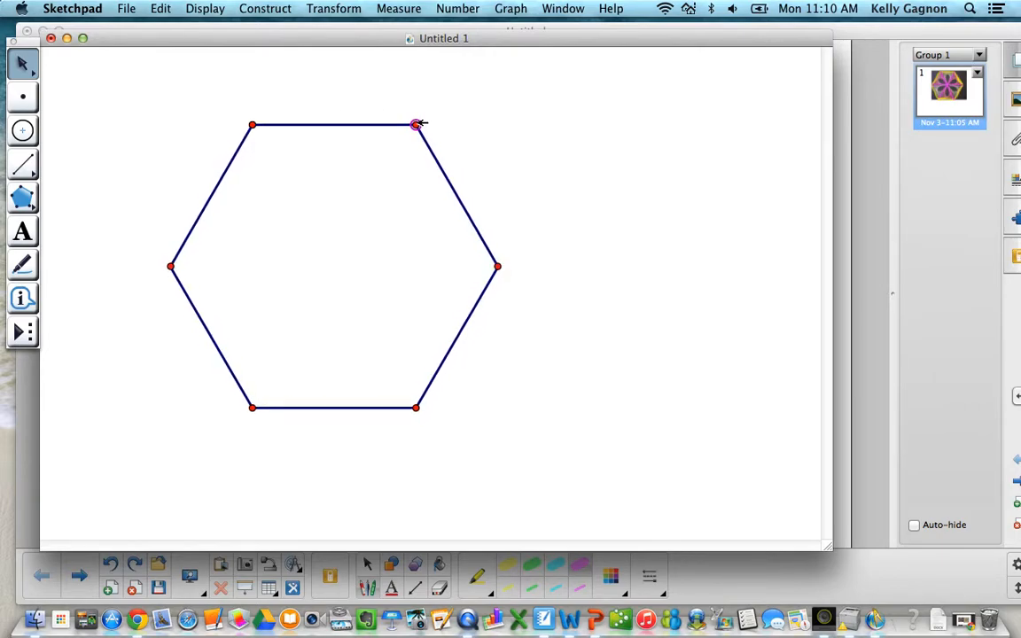
{"action": "left_click", "coordinate": [526, 96]}
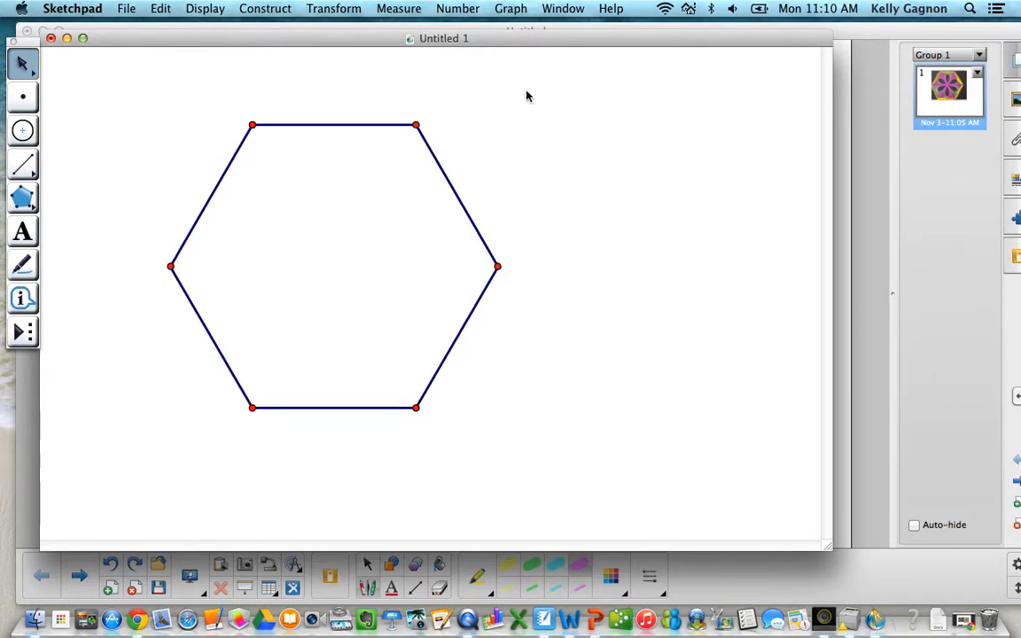
- Draw three segments joining the opposite vertices of the hexagon
{"action": "left_click", "coordinate": [30, 174]}
{"action": "mouse_move", "coordinate": [253, 125]}
{"action": "left_mouse_down"}
{"action": "mouse_move", "coordinate": [303, 257]}
{"action": "mouse_move", "coordinate": [415, 408]}
{"action": "left_mouse_up"}
{"action": "left_click_drag", "start_coordinate": [252, 408], "coordinate": [416, 125]}
{"action": "left_click_drag", "start_coordinate": [170, 266], "coordinate": [497, 266]}
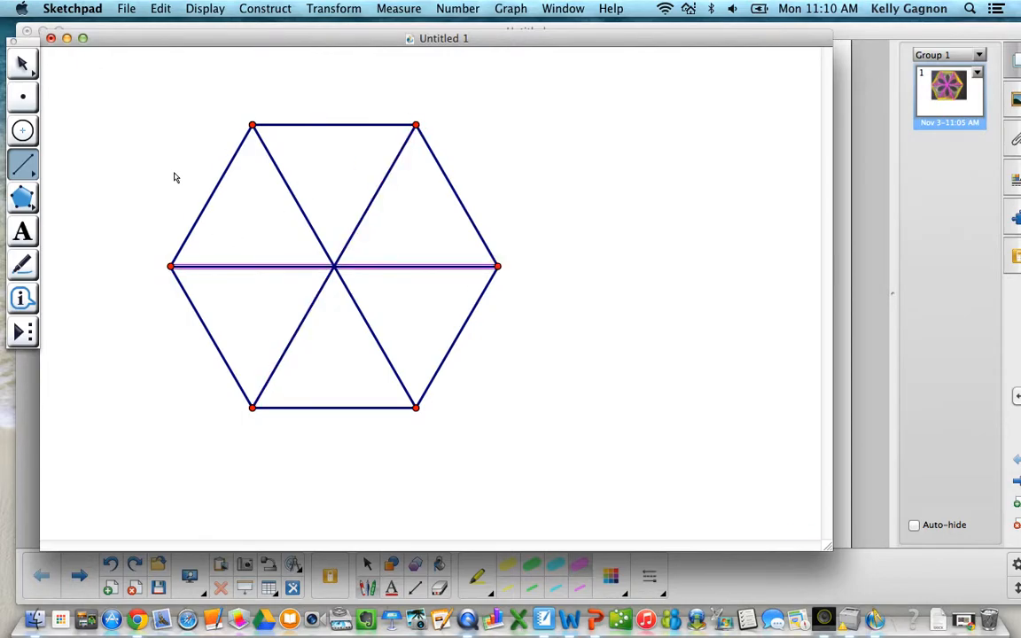
- Construct a point where the hexagon's diagonals intersect, and clear the selection
{"action": "left_click", "coordinate": [22, 94]}
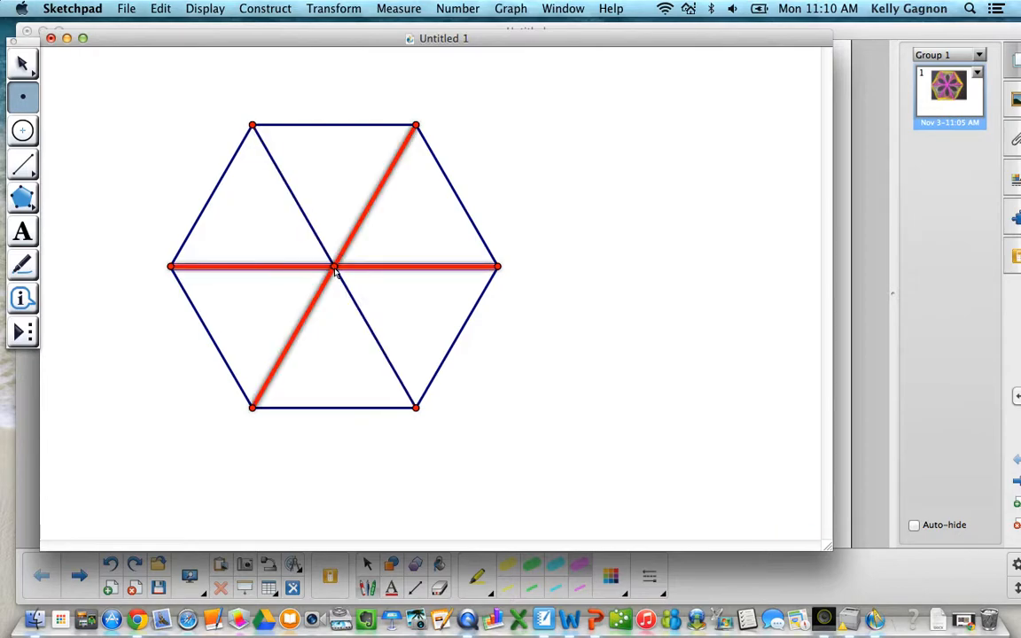
{"action": "left_click", "coordinate": [333, 267]}
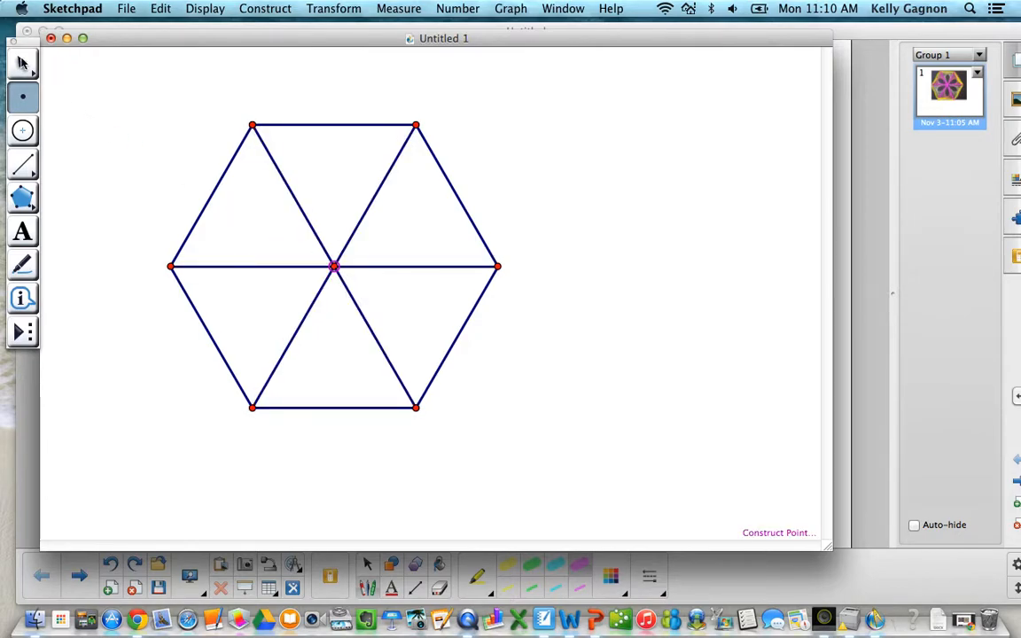
{"action": "left_click", "coordinate": [22, 62]}
{"action": "left_click", "coordinate": [628, 202]}
- Draw separate segments from the center point to the upper-right and upper-left vertices, and clear the selection
{"action": "left_click", "coordinate": [23, 164]}
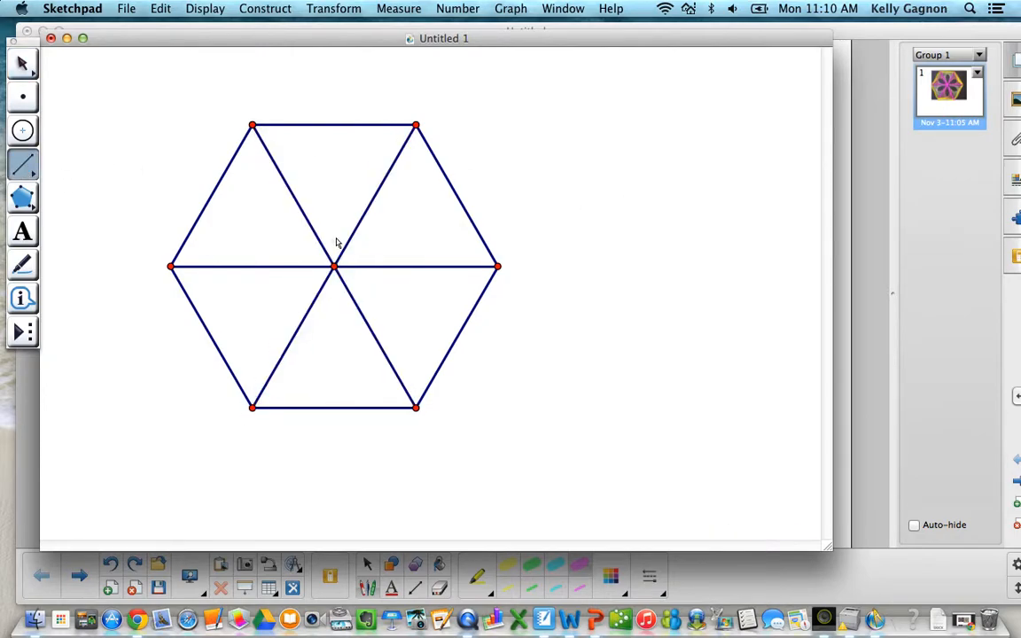
{"action": "left_click_drag", "start_coordinate": [334, 266], "coordinate": [417, 126]}
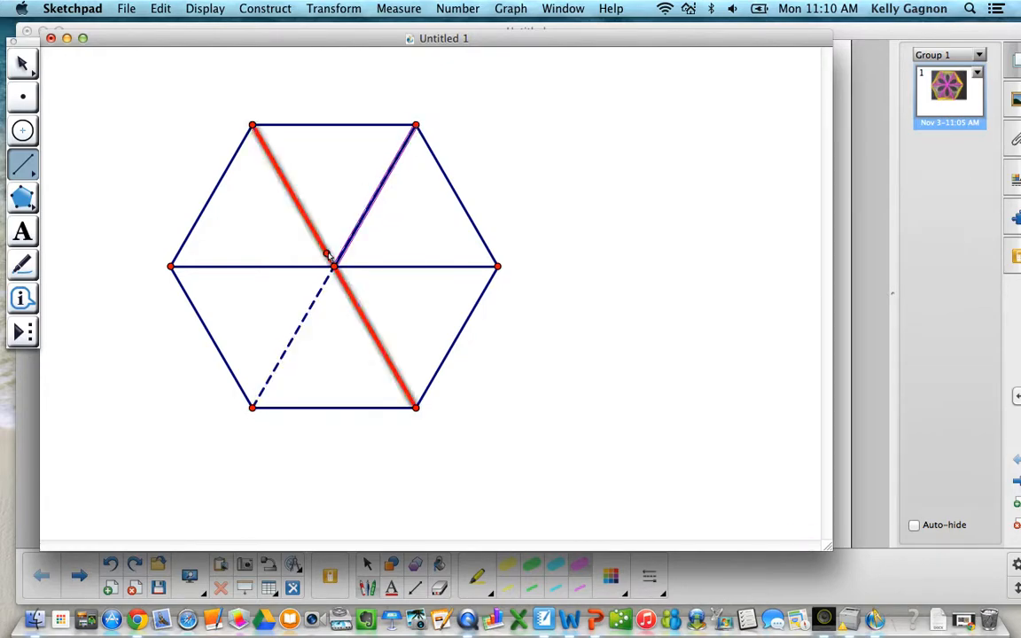
{"action": "left_click_drag", "start_coordinate": [334, 266], "coordinate": [253, 127]}
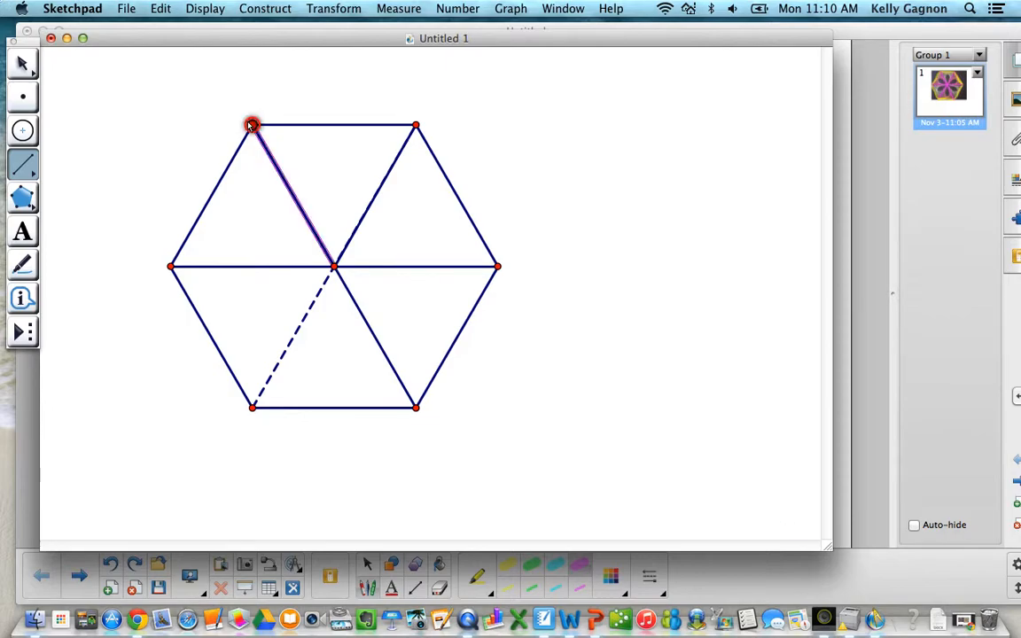
{"action": "left_click", "coordinate": [23, 64]}
{"action": "left_click", "coordinate": [133, 111]}
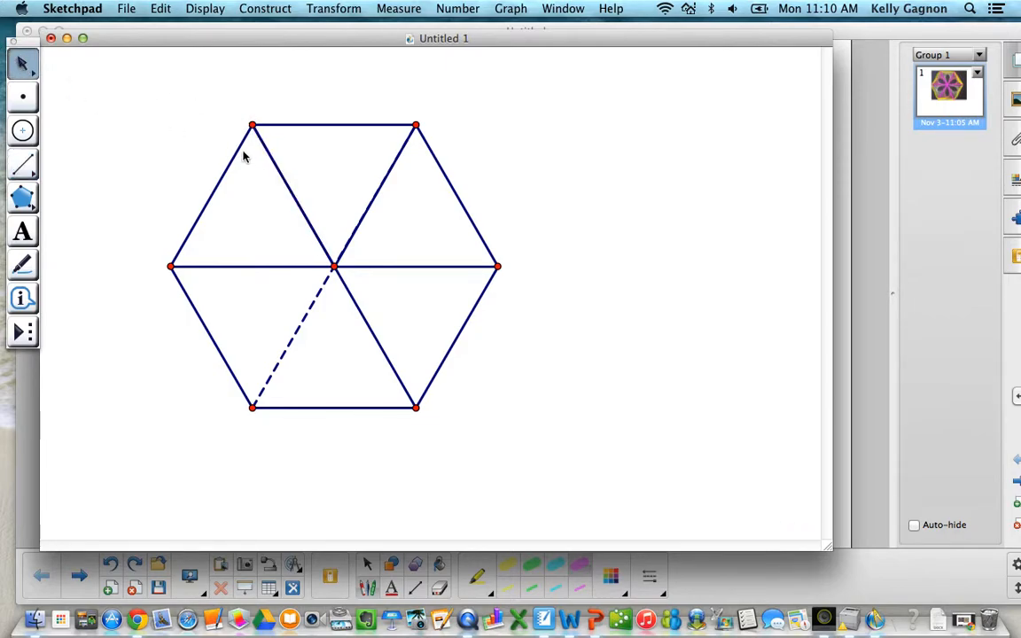
- Construct the midpoint of the segment between the center point and the upper-left vertex
{"action": "left_click", "coordinate": [284, 166]}
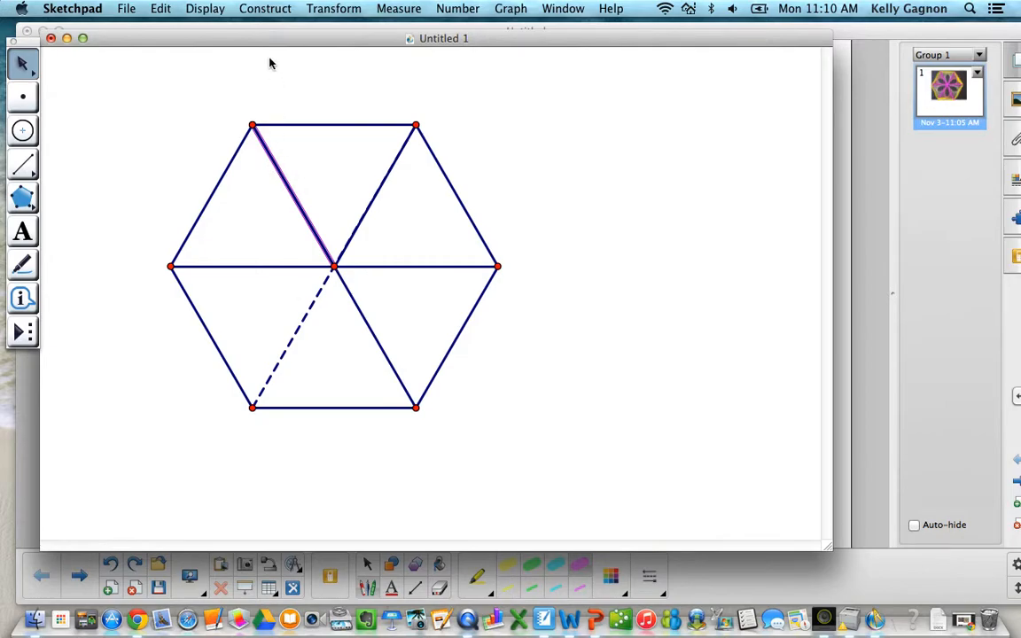
{"action": "left_click", "coordinate": [264, 9]}
{"action": "left_click", "coordinate": [272, 43]}
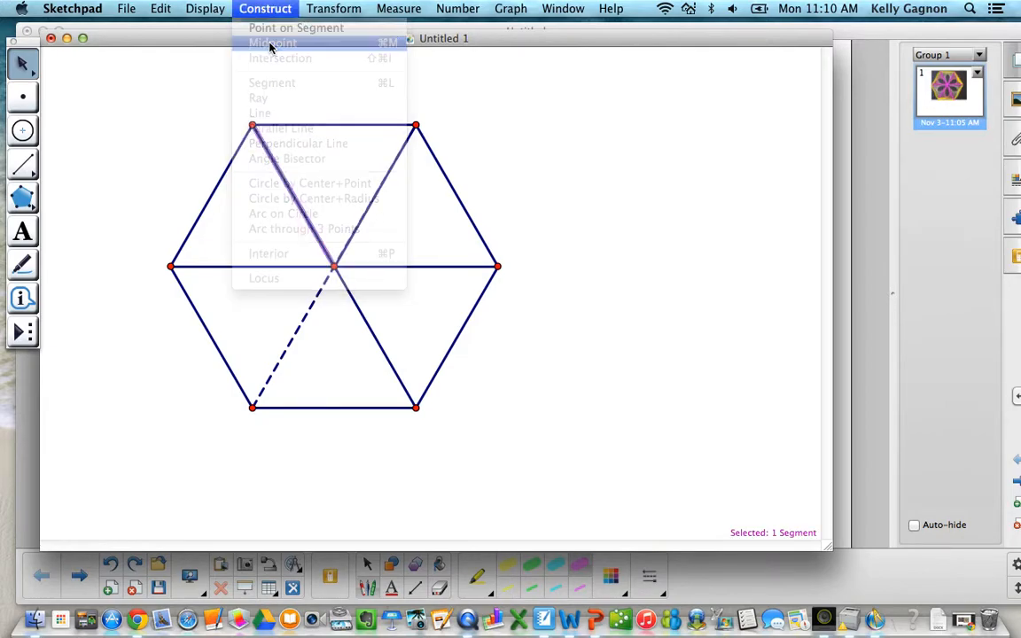
{"action": "left_click", "coordinate": [265, 9]}
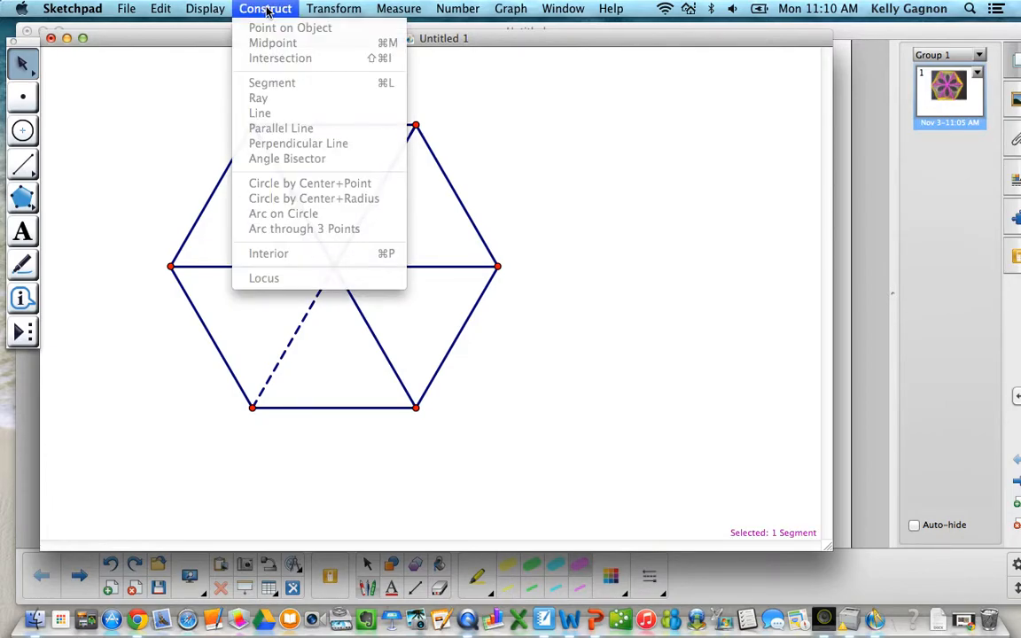
{"action": "left_click", "coordinate": [266, 9]}
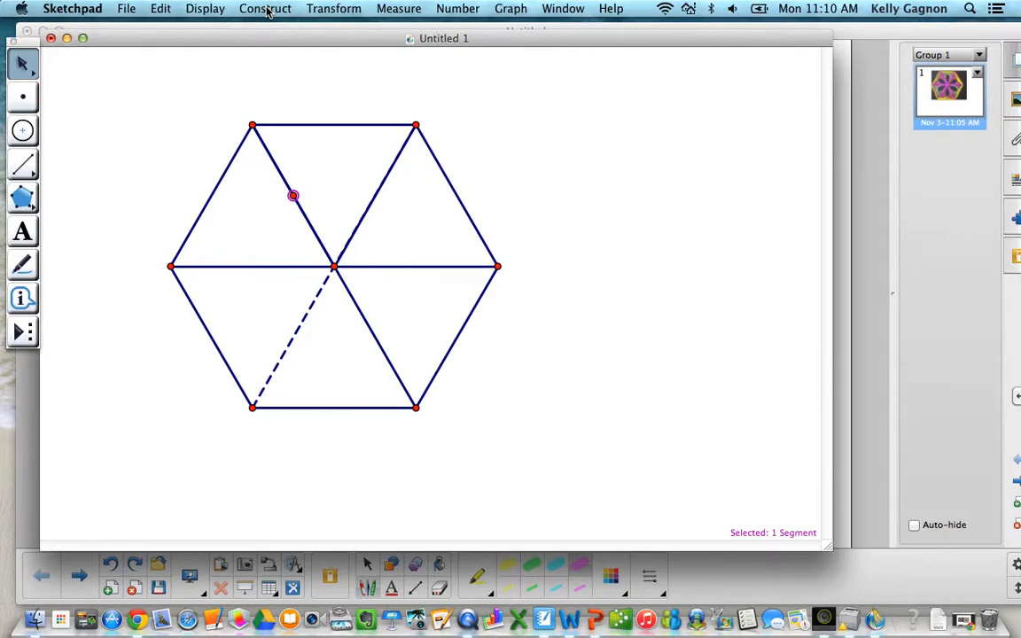
- Construct the segment between the center point and the upper-left spoke's midpoint, and construct that segment's midpoint
{"action": "left_click", "coordinate": [338, 170]}
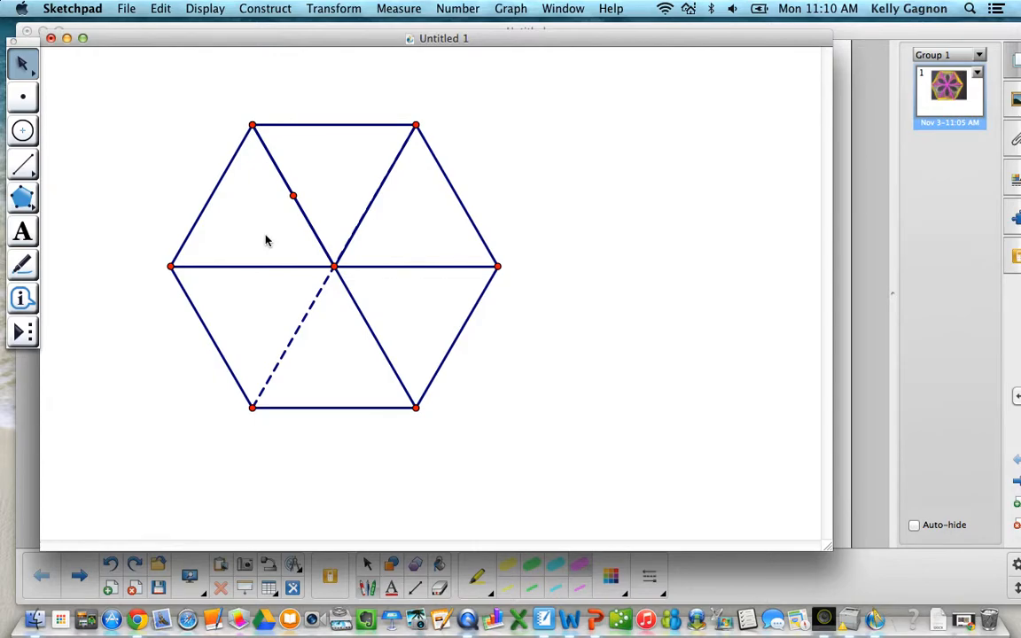
{"action": "left_click", "coordinate": [294, 195]}
{"action": "left_click", "coordinate": [265, 9]}
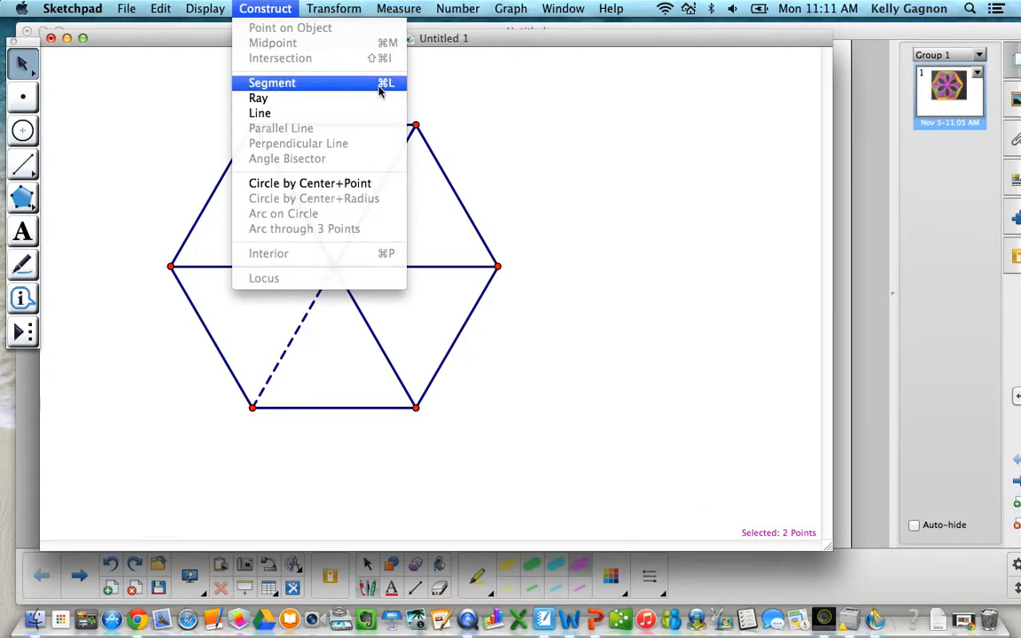
{"action": "left_click", "coordinate": [277, 84]}
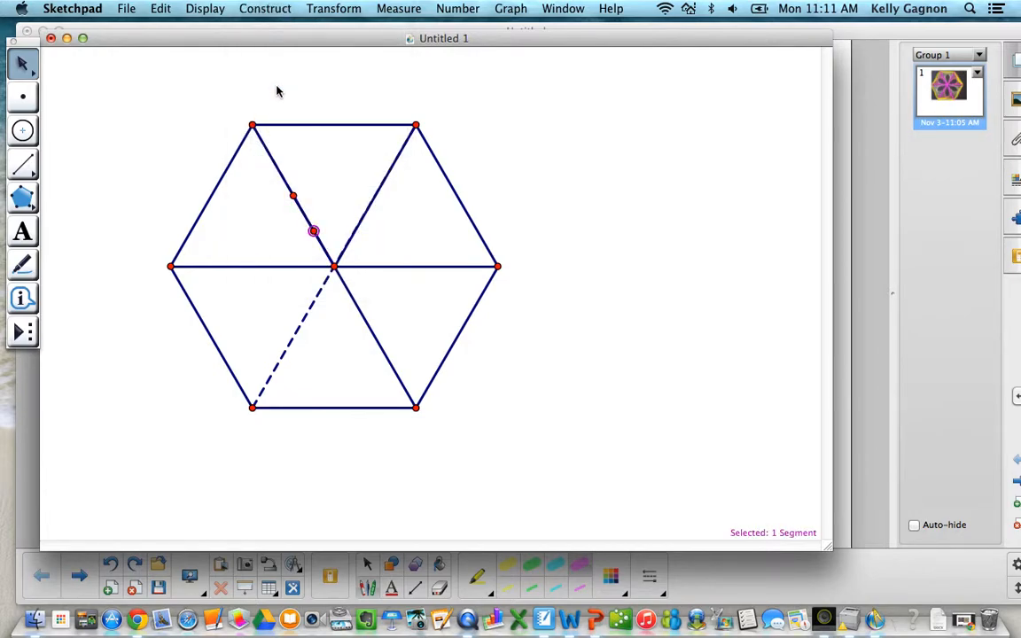
- Construct the segment between the upper-left spoke's midpoint and the upper-left vertex, and construct its midpoint
{"action": "left_click", "coordinate": [294, 195]}
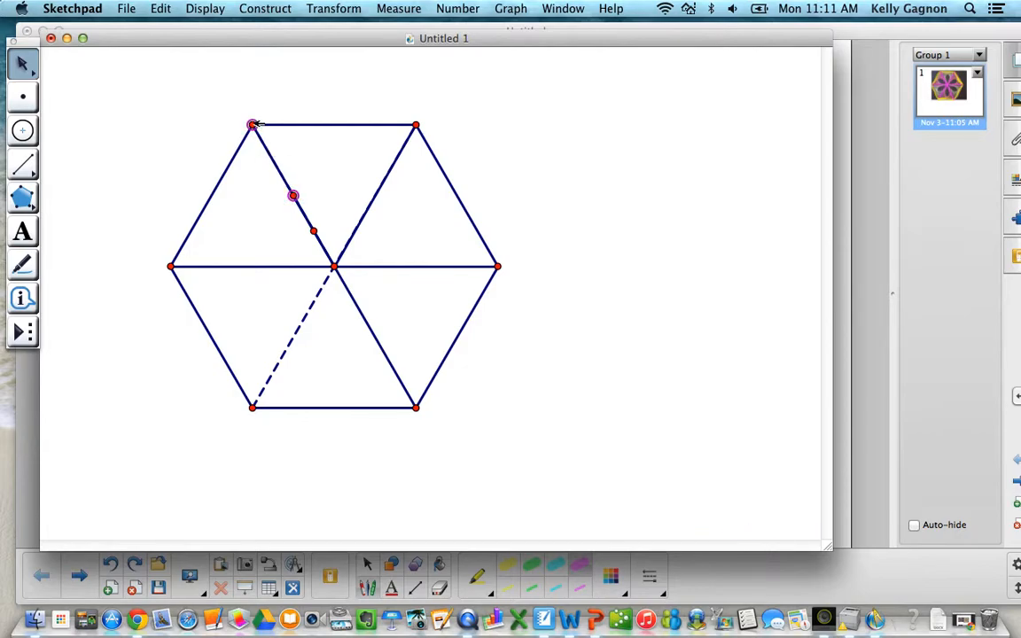
{"action": "key", "text": "super+l"}
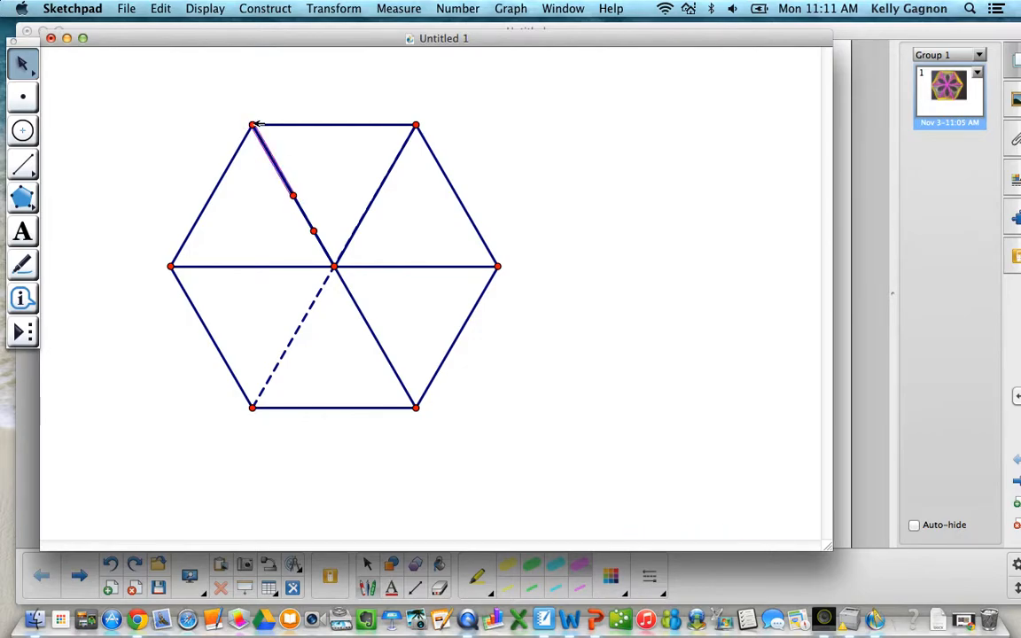
{"action": "key", "text": "super+m"}
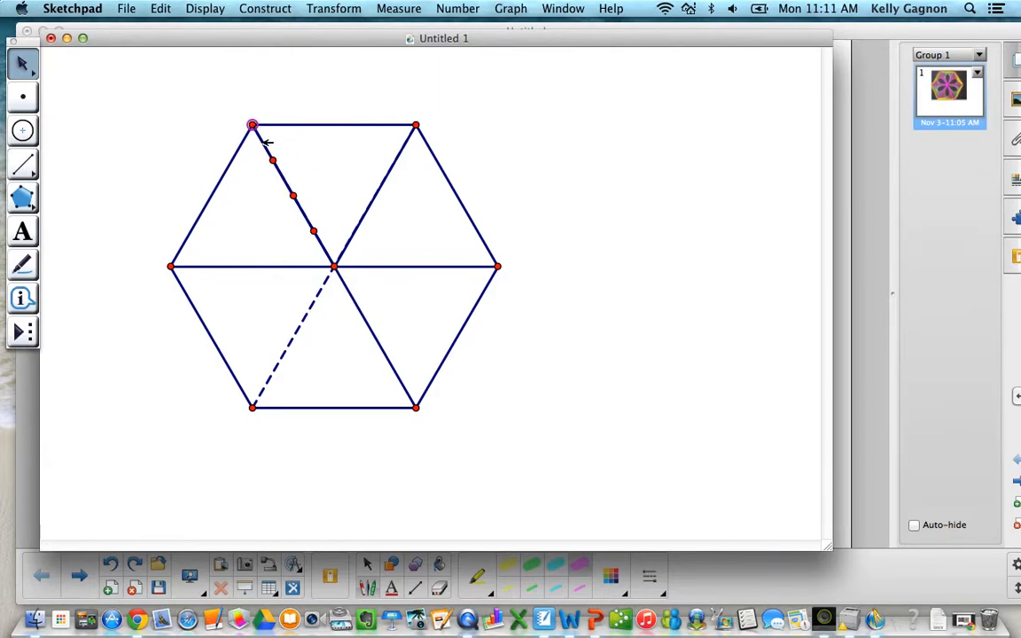
- Construct segments between neighboring points along the upper-left spoke and their midpoints, dividing the spoke into eighths
{"action": "key", "text": "super+l"}
{"action": "key", "text": "super+m"}
{"action": "left_click", "coordinate": [299, 172]}
{"action": "key", "text": "super+l"}
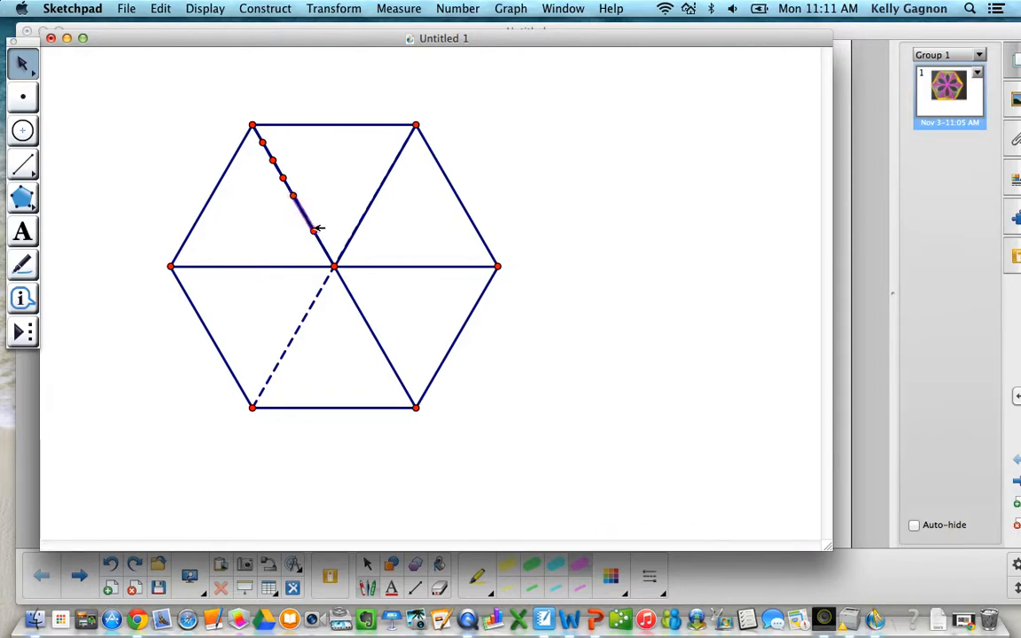
{"action": "left_click", "coordinate": [315, 230]}
{"action": "left_click", "coordinate": [333, 266], "text": "shift"}
{"action": "key", "text": "super+l"}
- Rotate the upper-left spoke's seven division points and segments 60° about the hexagon's center point
{"action": "left_click_drag", "start_coordinate": [255, 142], "coordinate": [331, 252]}
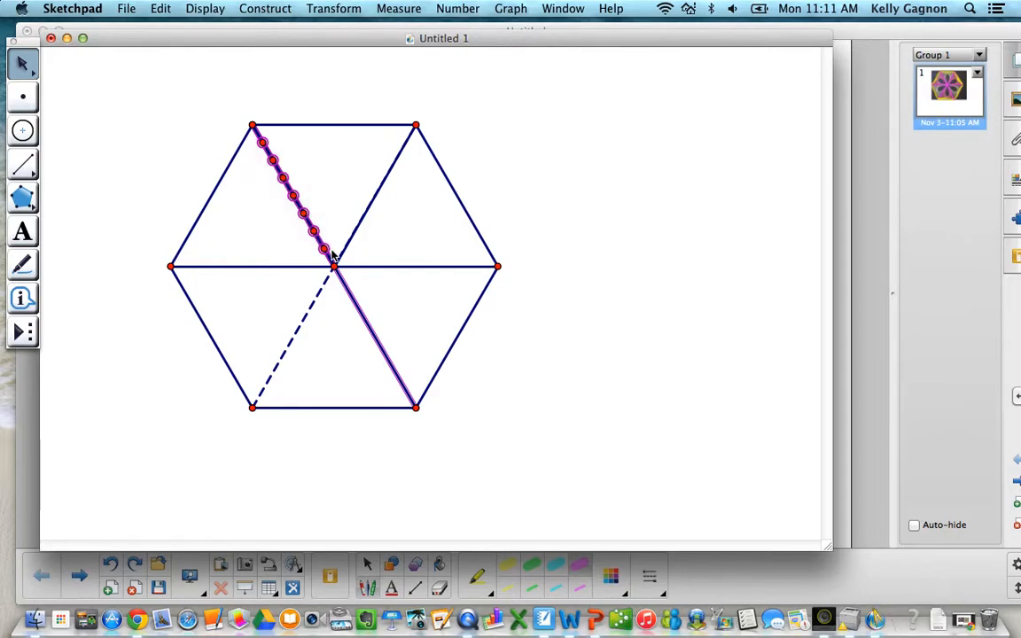
{"action": "left_click", "coordinate": [306, 8]}
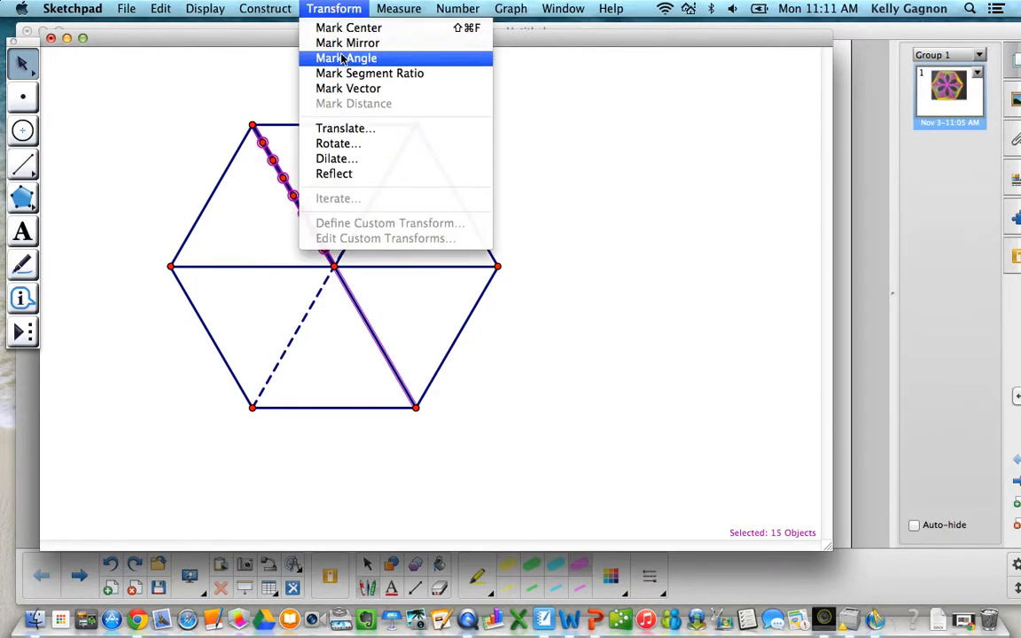
{"action": "left_click", "coordinate": [337, 143]}
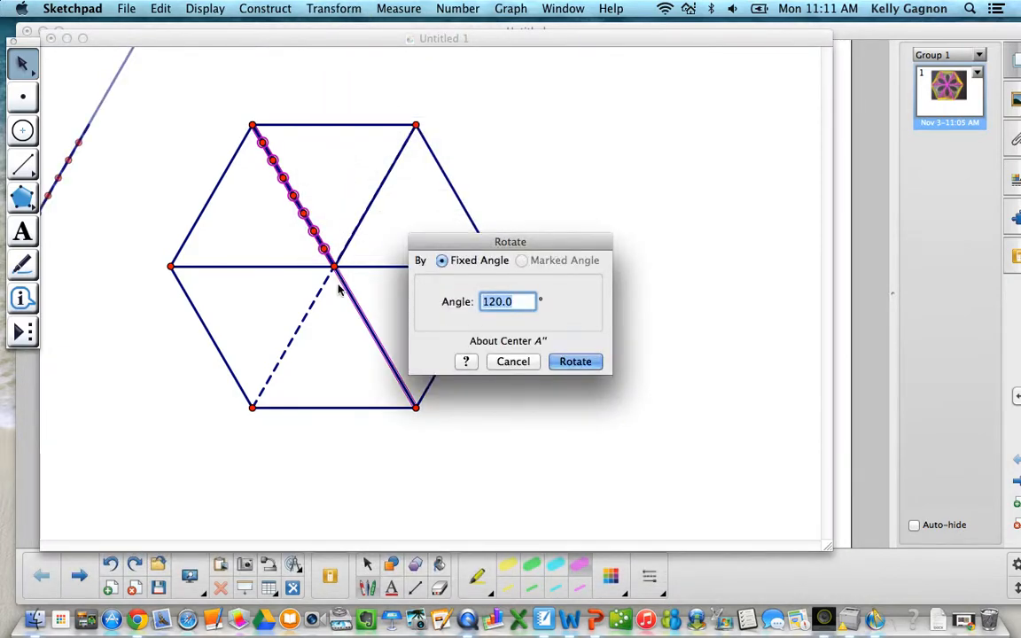
{"action": "left_click", "coordinate": [333, 266]}
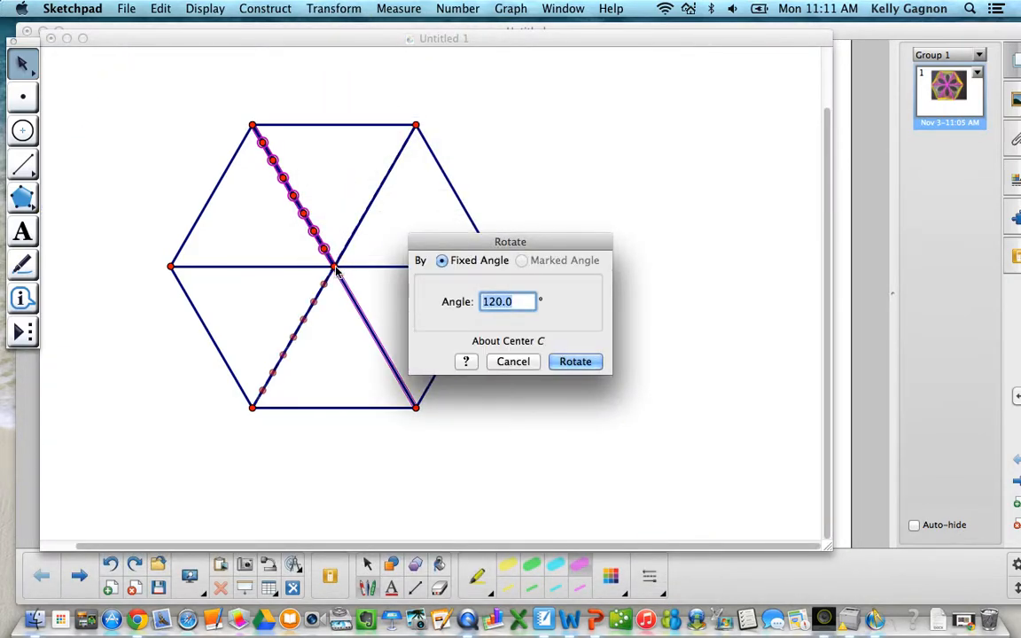
{"action": "type", "text": "6"}
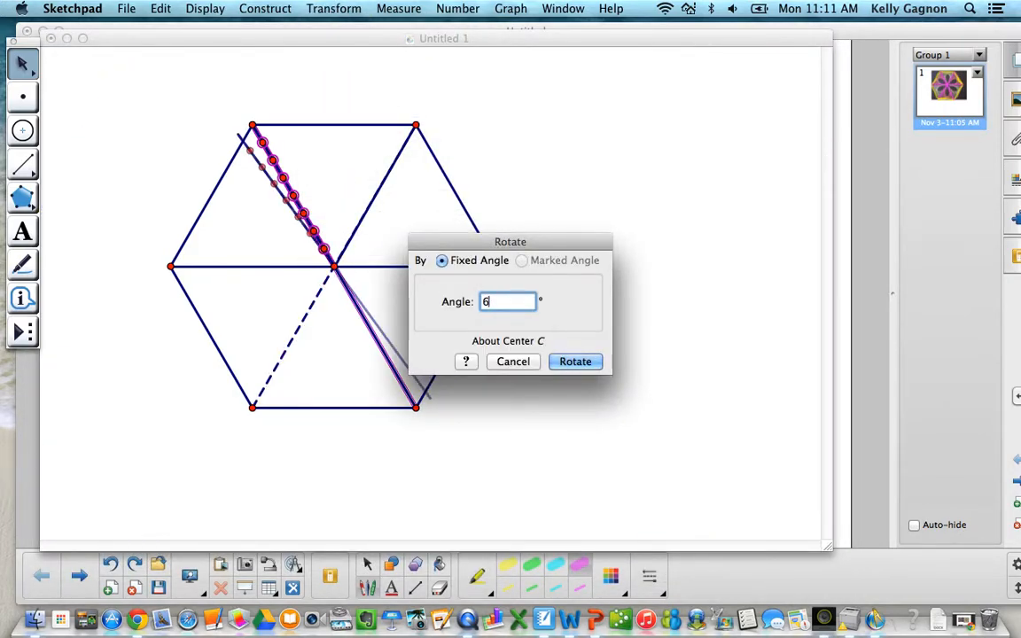
{"action": "type", "text": "0"}
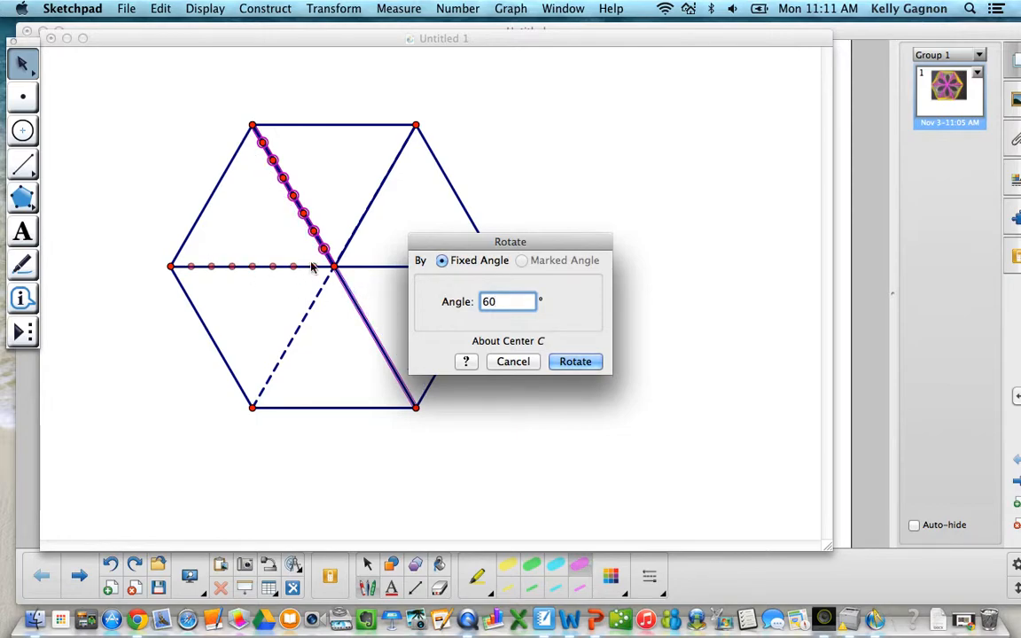
{"action": "left_click", "coordinate": [574, 361]}
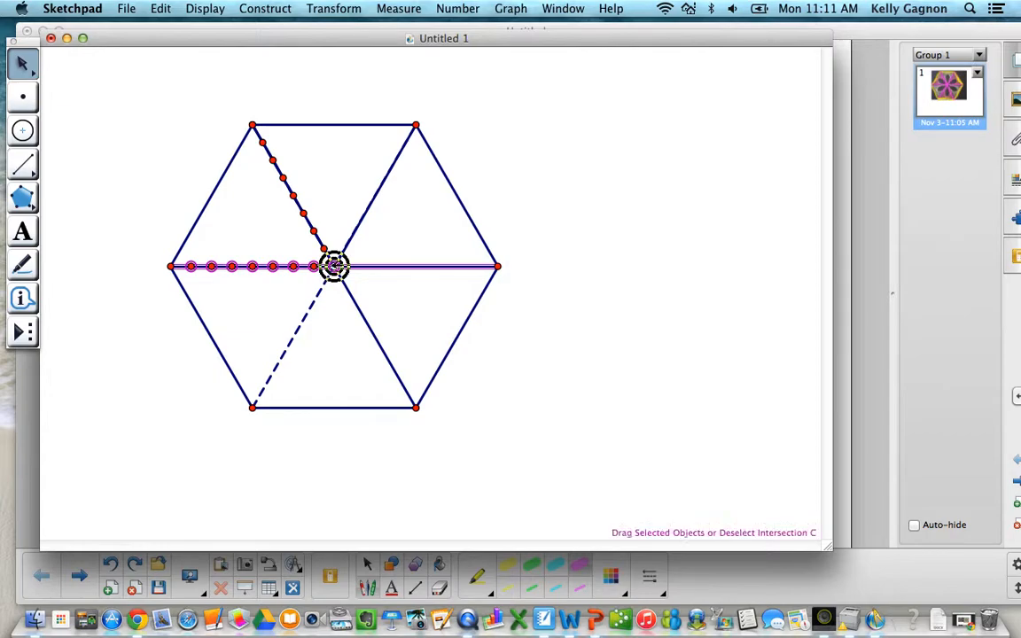
- Rotate each new set of points and segments 60° about the center, filling the lower-left, lower-right and right spokes
{"action": "left_click", "coordinate": [326, 8]}
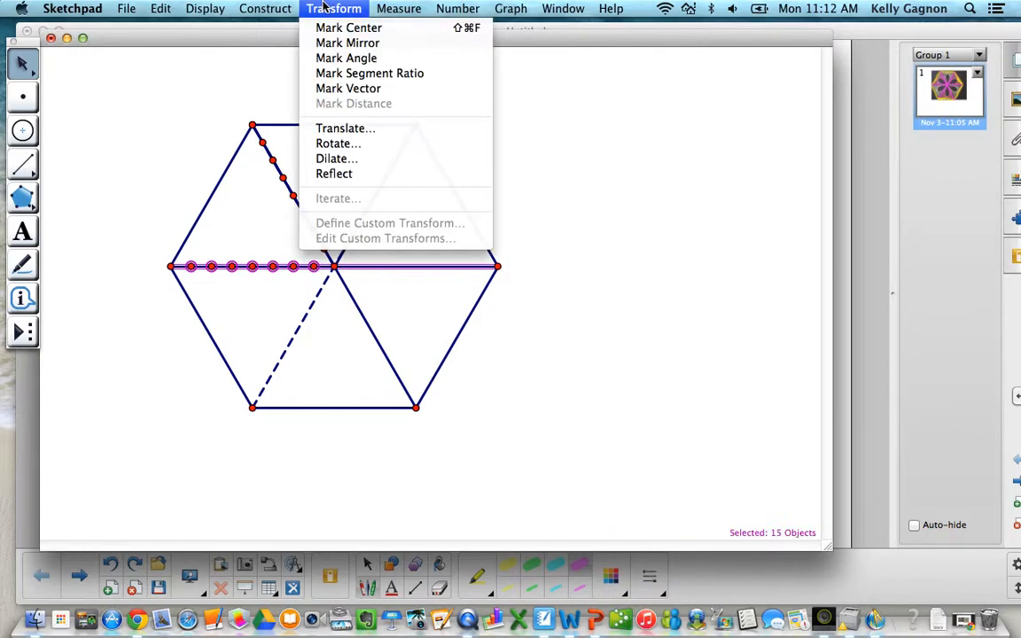
{"action": "left_click", "coordinate": [335, 142]}
{"action": "left_click", "coordinate": [585, 362]}
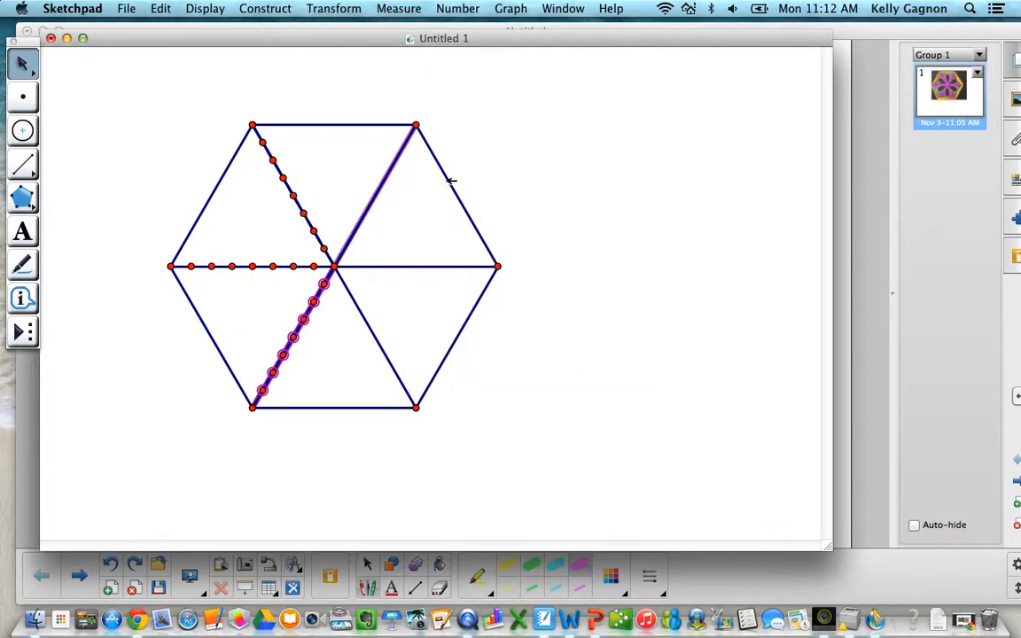
{"action": "left_click", "coordinate": [316, 8]}
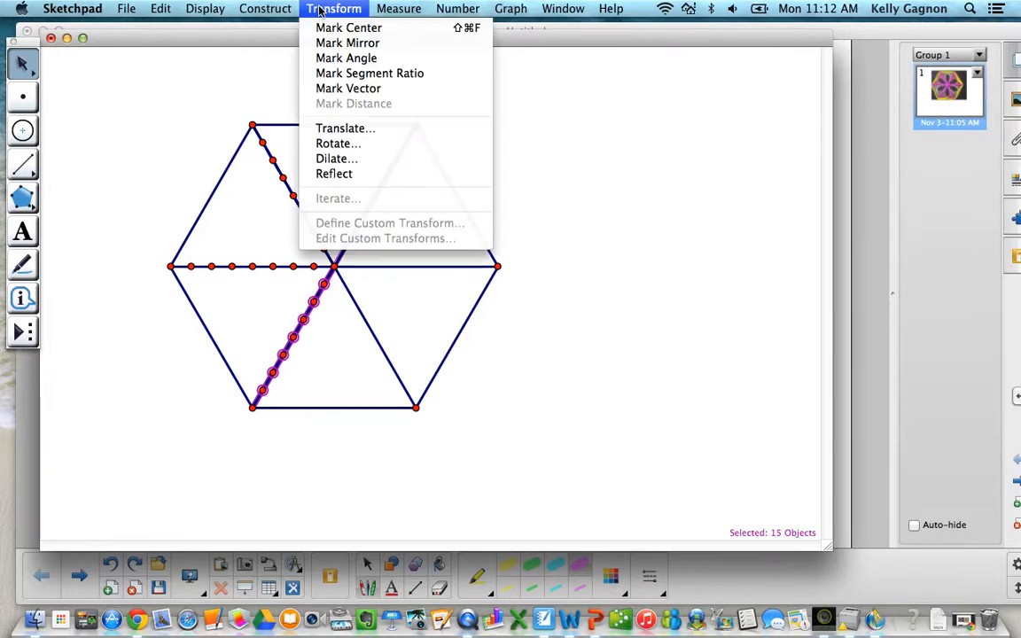
{"action": "left_click", "coordinate": [333, 140]}
{"action": "left_click", "coordinate": [567, 362]}
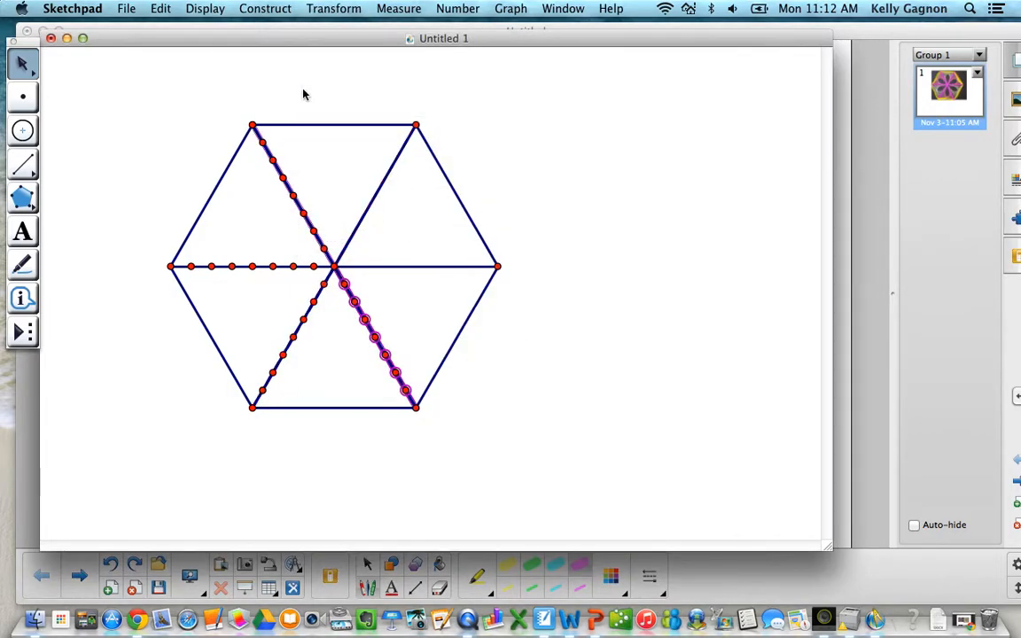
{"action": "left_click", "coordinate": [321, 9]}
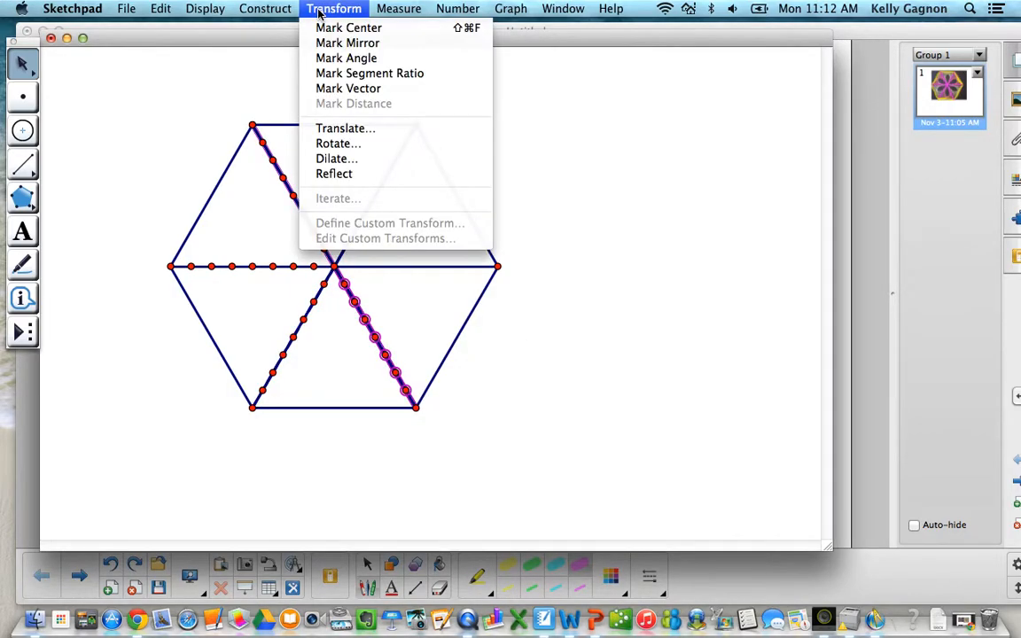
{"action": "left_click", "coordinate": [343, 146]}
{"action": "left_click", "coordinate": [585, 363]}
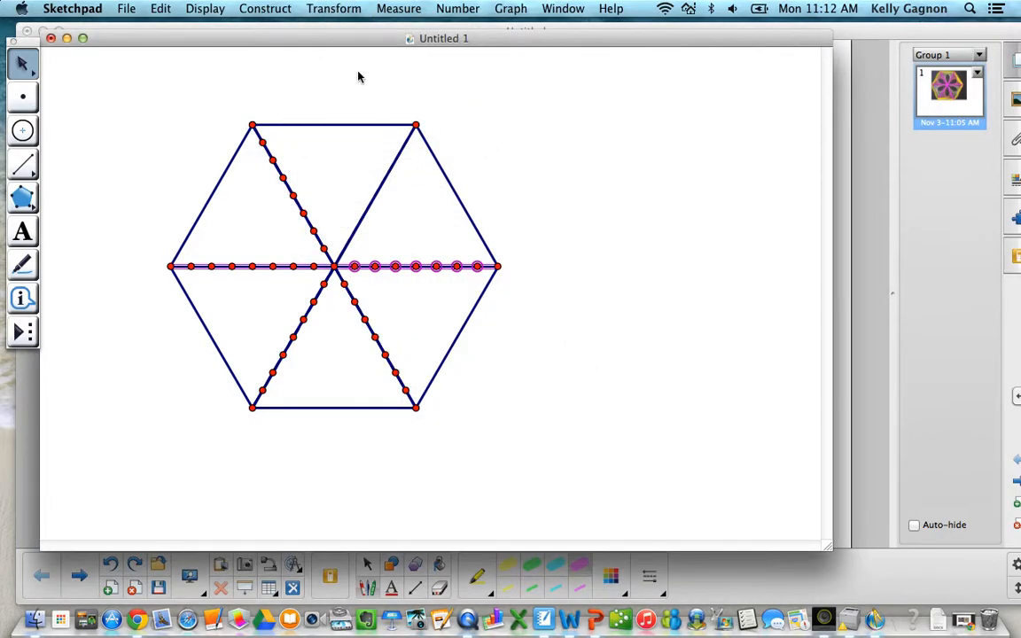
- Try to rotate the right spoke's division points and segments 60° about the center
{"action": "left_click", "coordinate": [323, 11]}
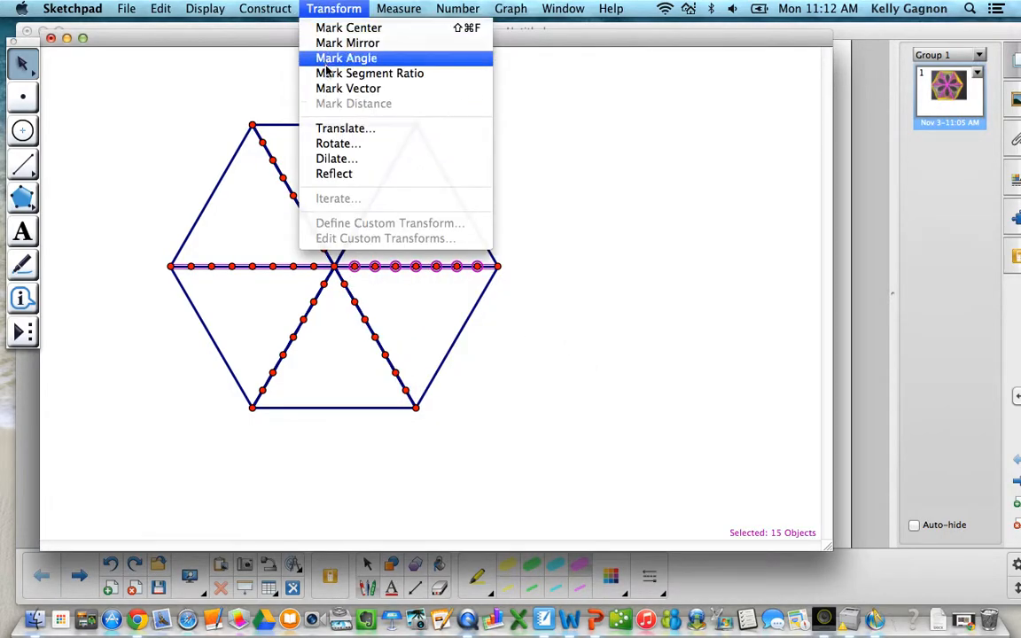
{"action": "left_click", "coordinate": [335, 144]}
{"action": "left_click", "coordinate": [575, 361]}
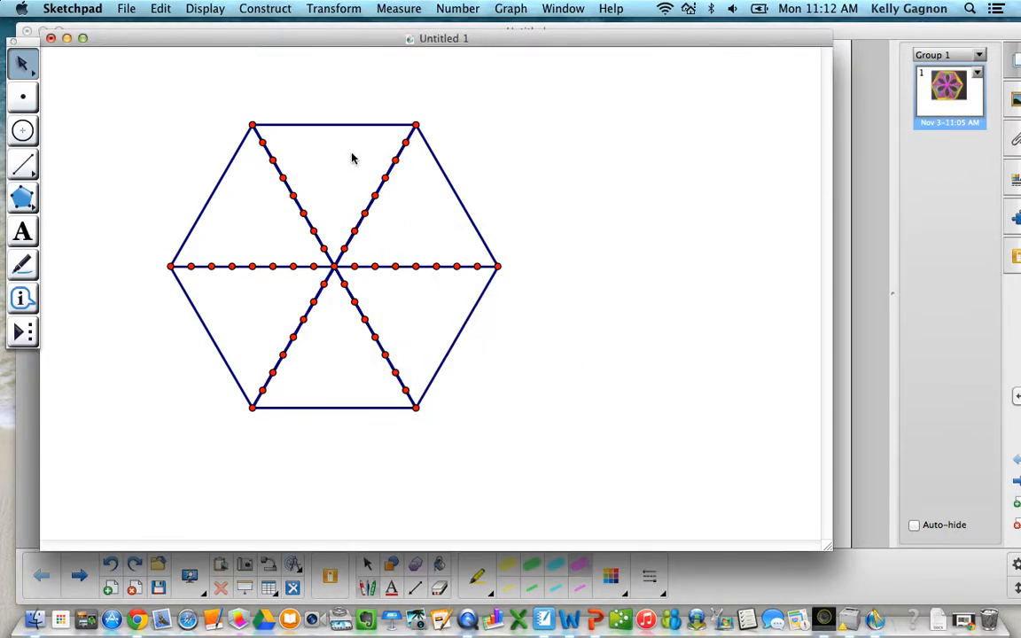
{"action": "key", "text": "super+z"}
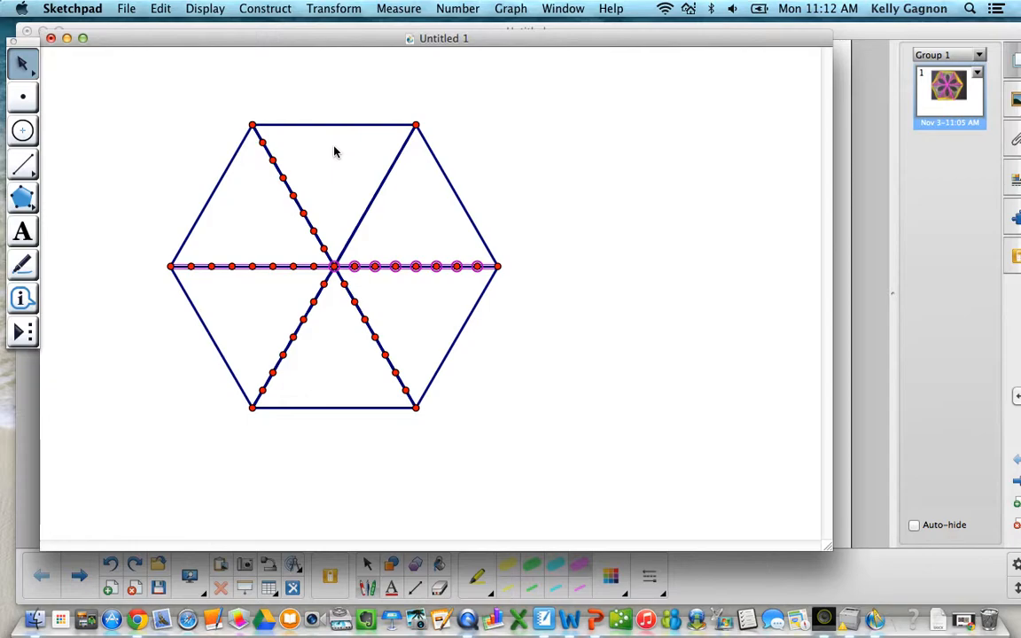
- Rotate the selected right-spoke objects, including the center point, 60° about the center onto the upper-right spoke
{"action": "left_click", "coordinate": [322, 9]}
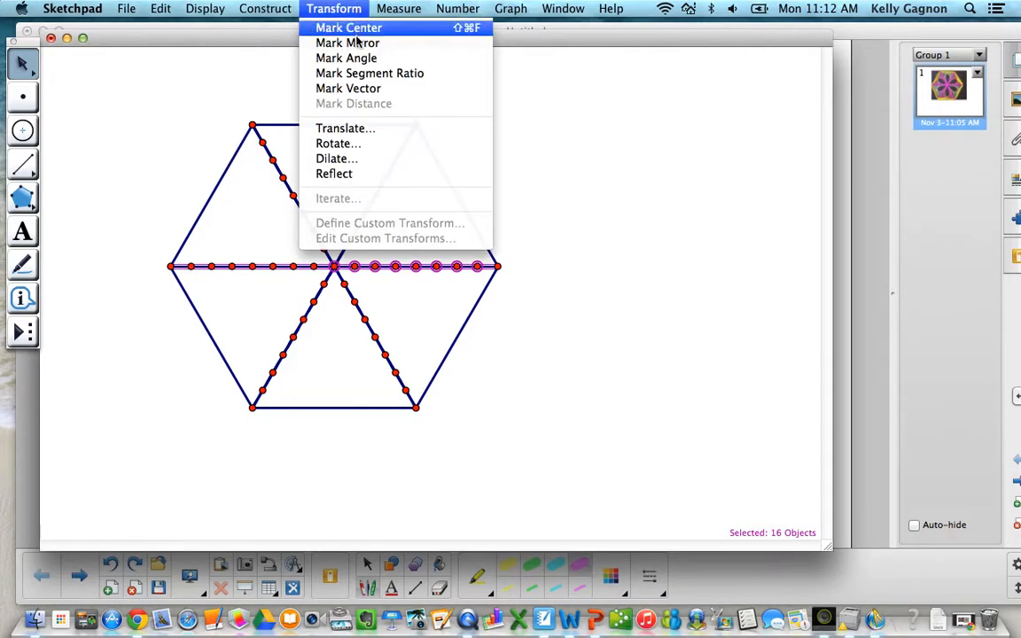
{"action": "left_click", "coordinate": [322, 143]}
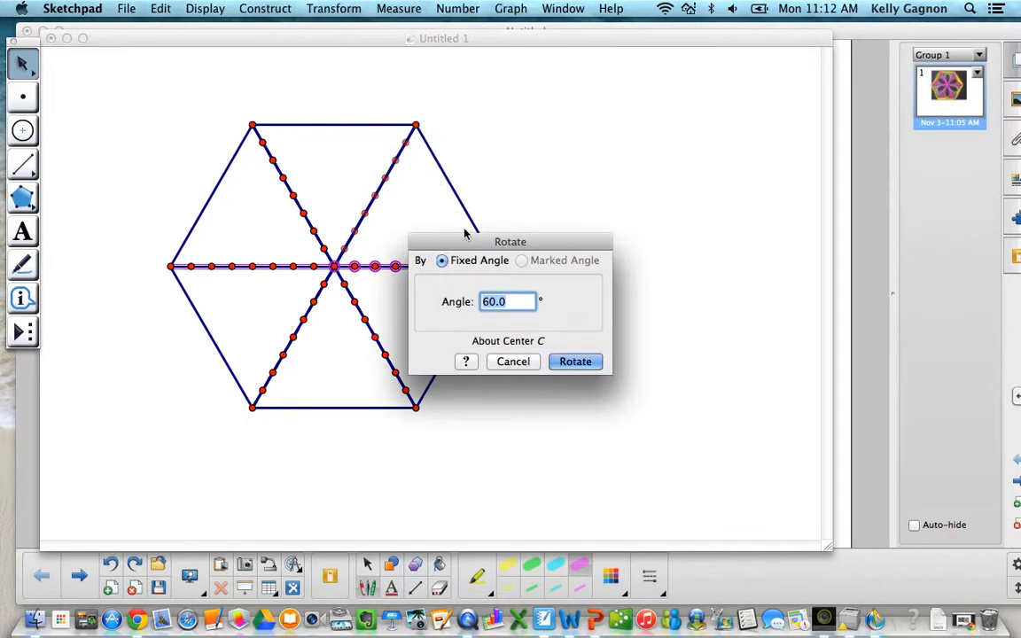
{"action": "left_click", "coordinate": [575, 361]}
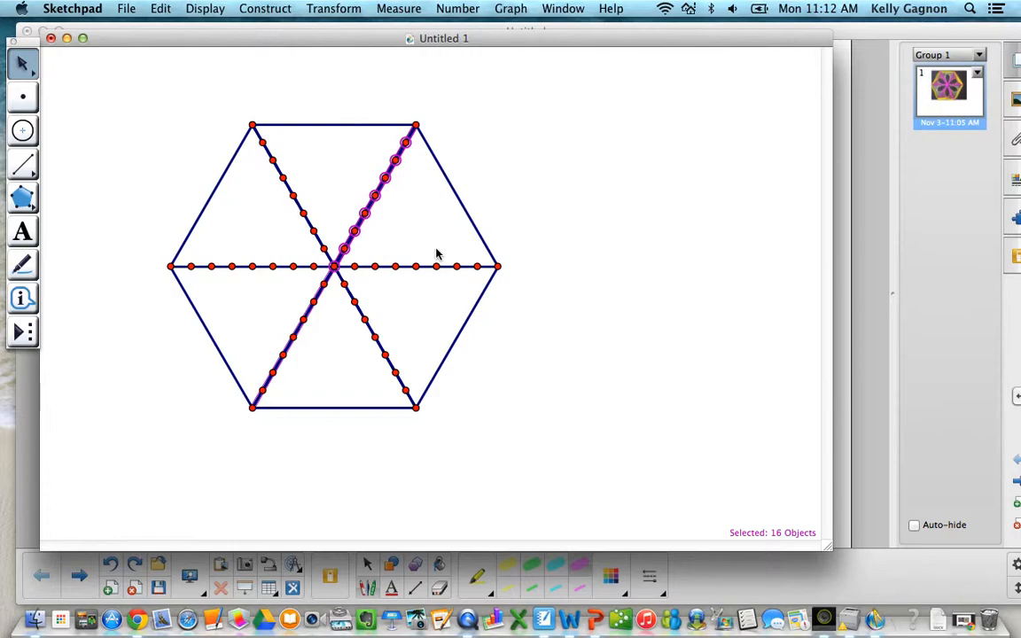
- Rotate the upper-right spoke's points and segments 60° about the upper-right vertex, and delete the segment extending beyond the hexagon
{"action": "left_click", "coordinate": [334, 9]}
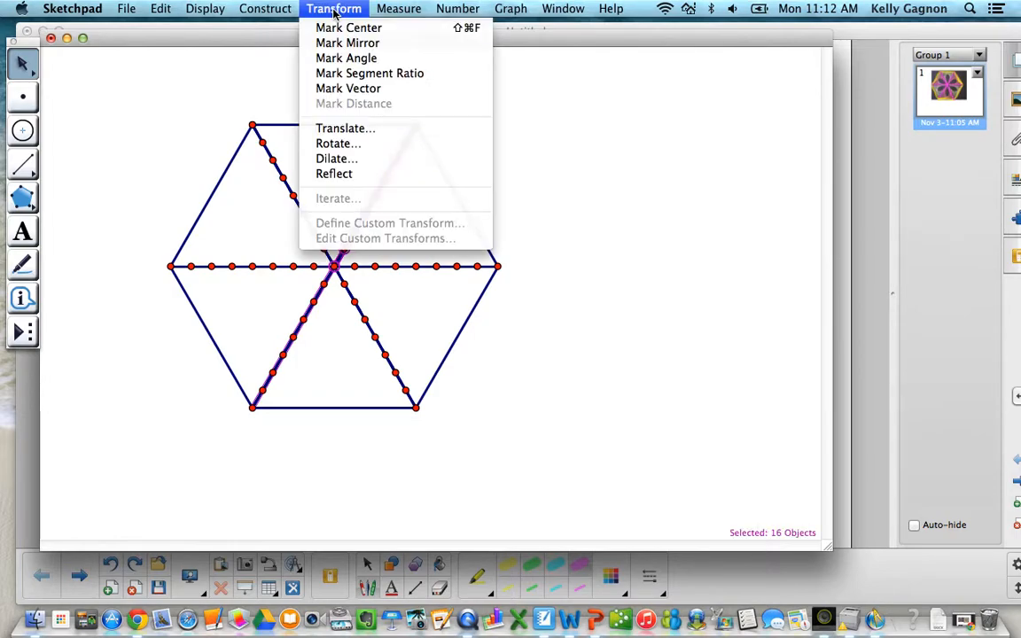
{"action": "left_click", "coordinate": [344, 143]}
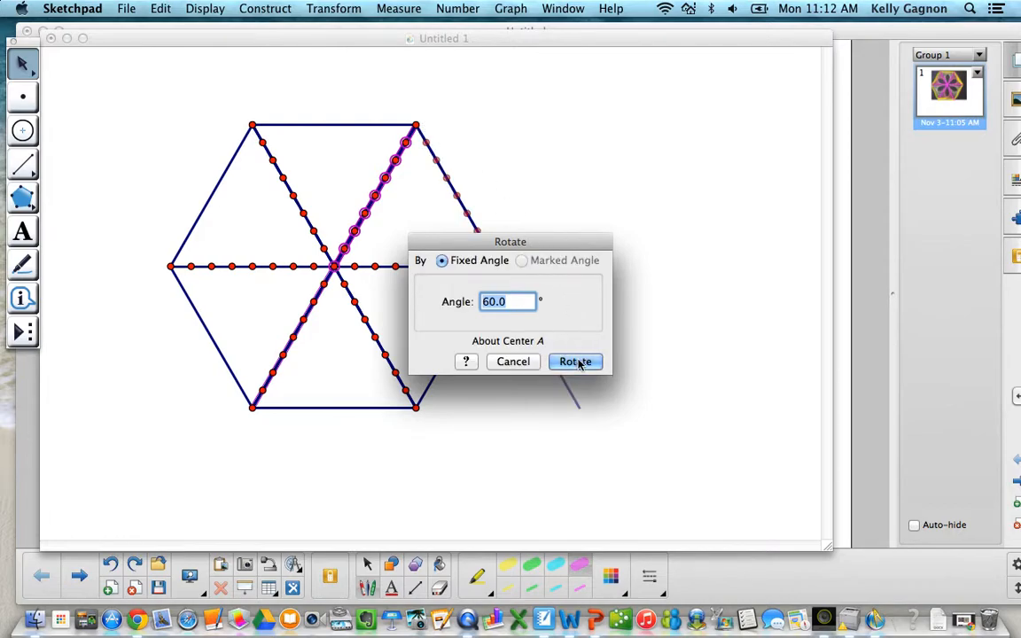
{"action": "left_click", "coordinate": [578, 364]}
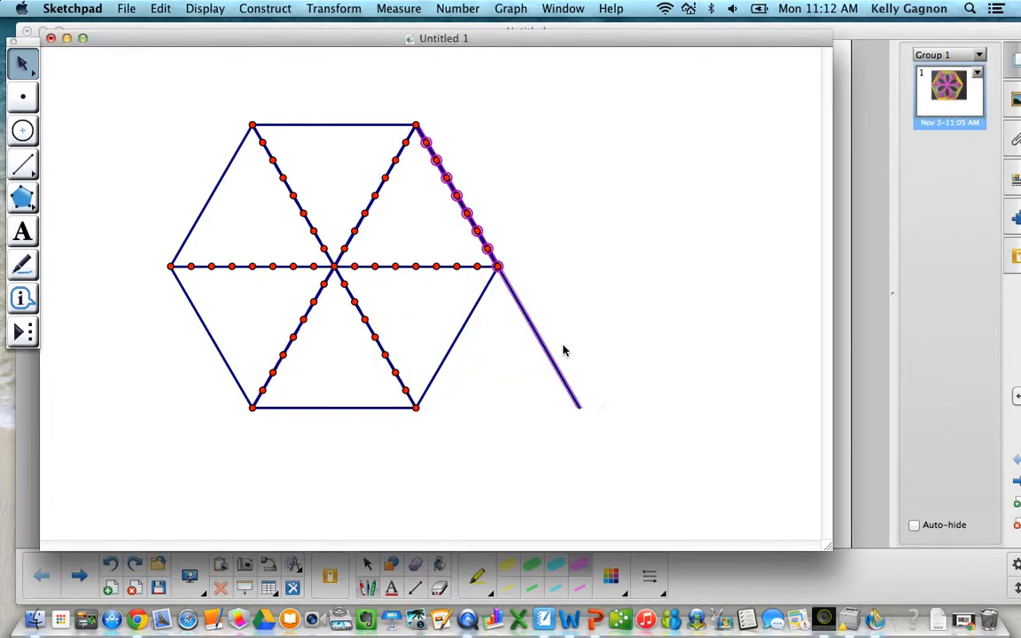
{"action": "left_click", "coordinate": [538, 336]}
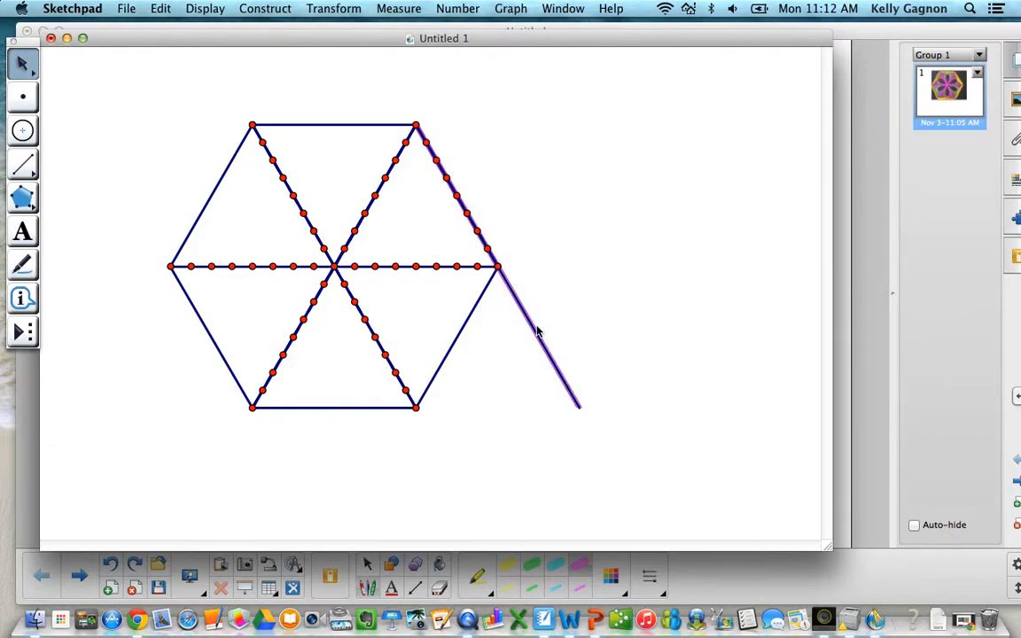
{"action": "key", "text": "Delete"}
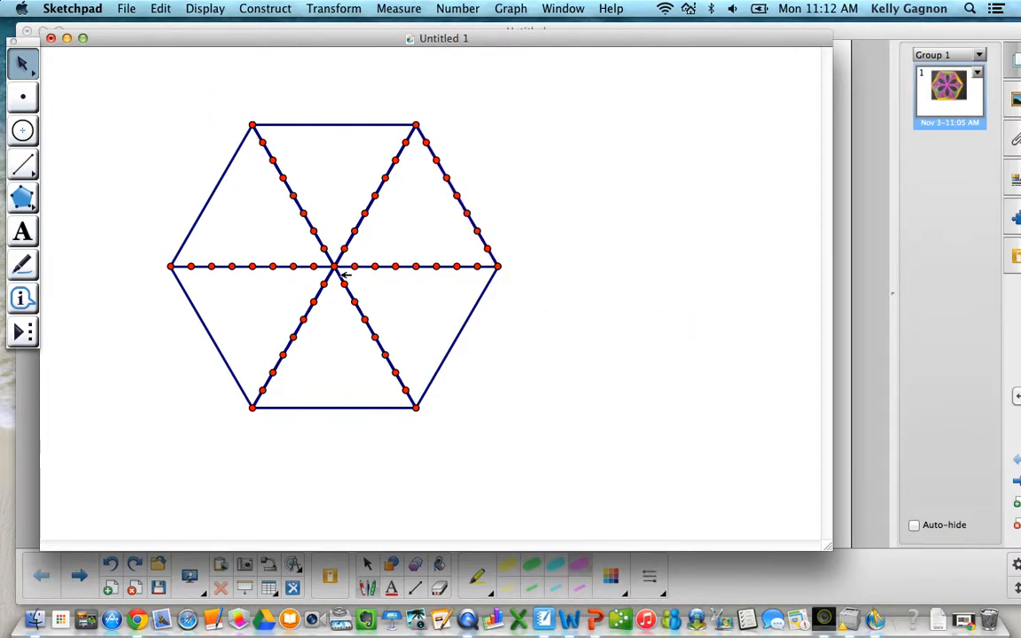
- Rotate the upper-right side's division points and segments 120° about the hexagon's right vertex onto the lower-right side
{"action": "left_click_drag", "start_coordinate": [418, 145], "coordinate": [509, 265]}
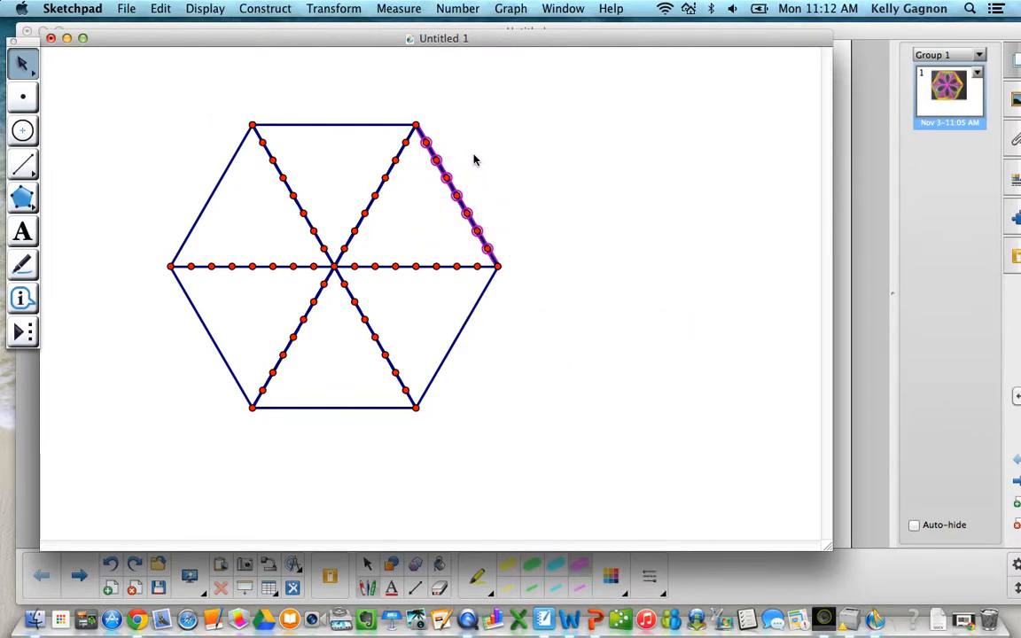
{"action": "left_click", "coordinate": [334, 8]}
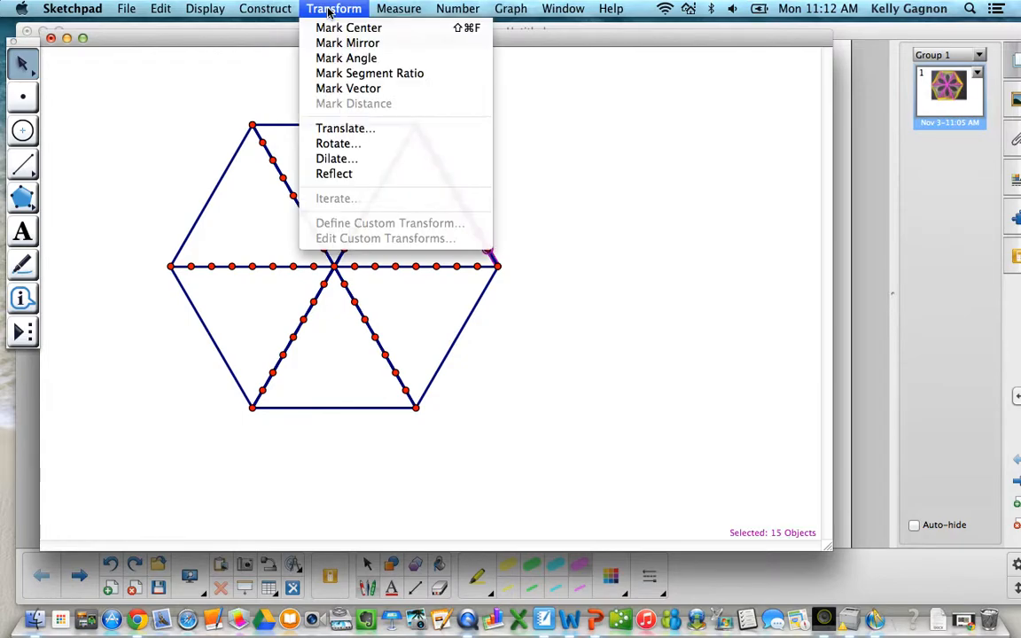
{"action": "left_click", "coordinate": [335, 144]}
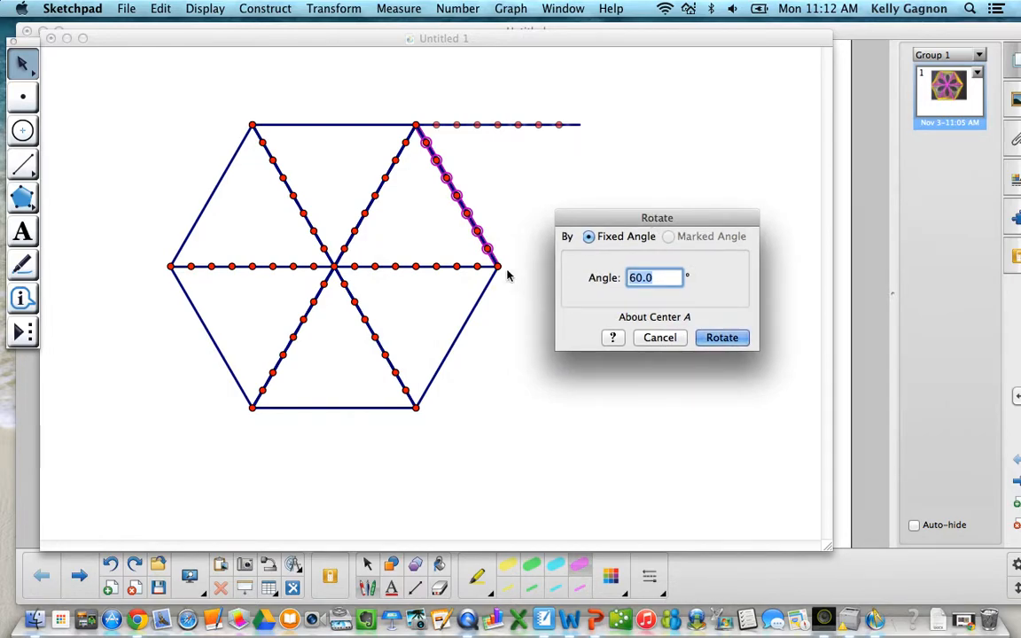
{"action": "left_click", "coordinate": [497, 267]}
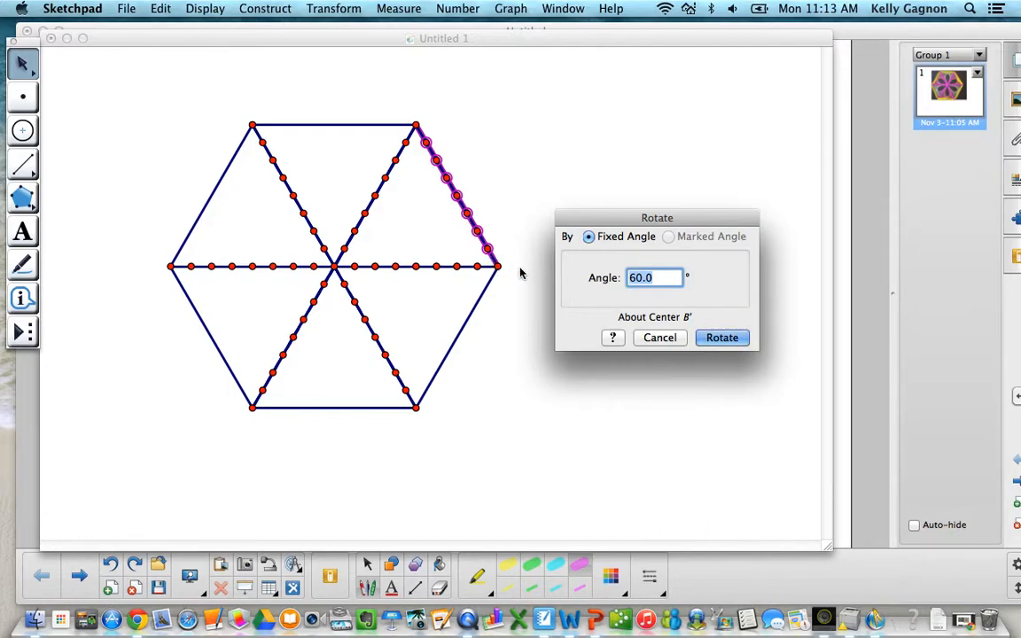
{"action": "type", "text": "120"}
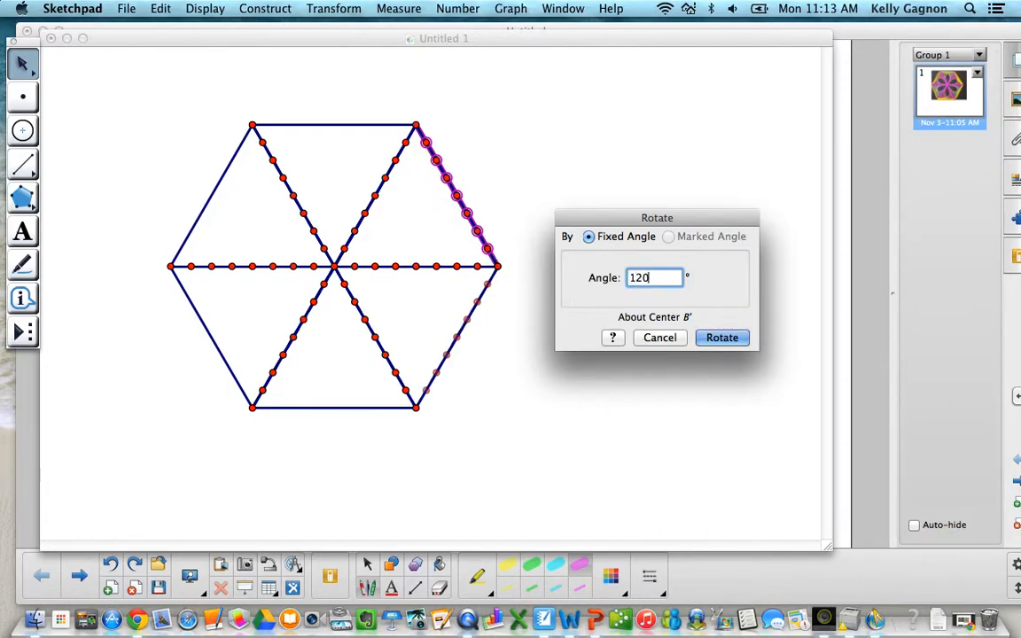
{"action": "left_click", "coordinate": [722, 339]}
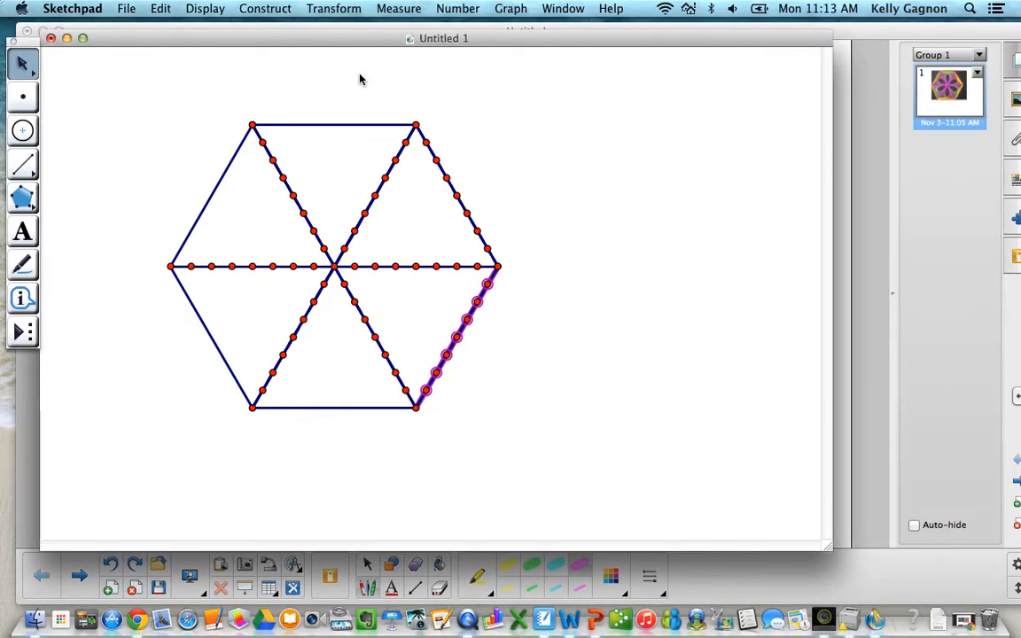
- Rotate each newest set of points and segments 120° about the lower-right and lower-left vertices, filling the bottom and lower-left sides
{"action": "left_click", "coordinate": [332, 8]}
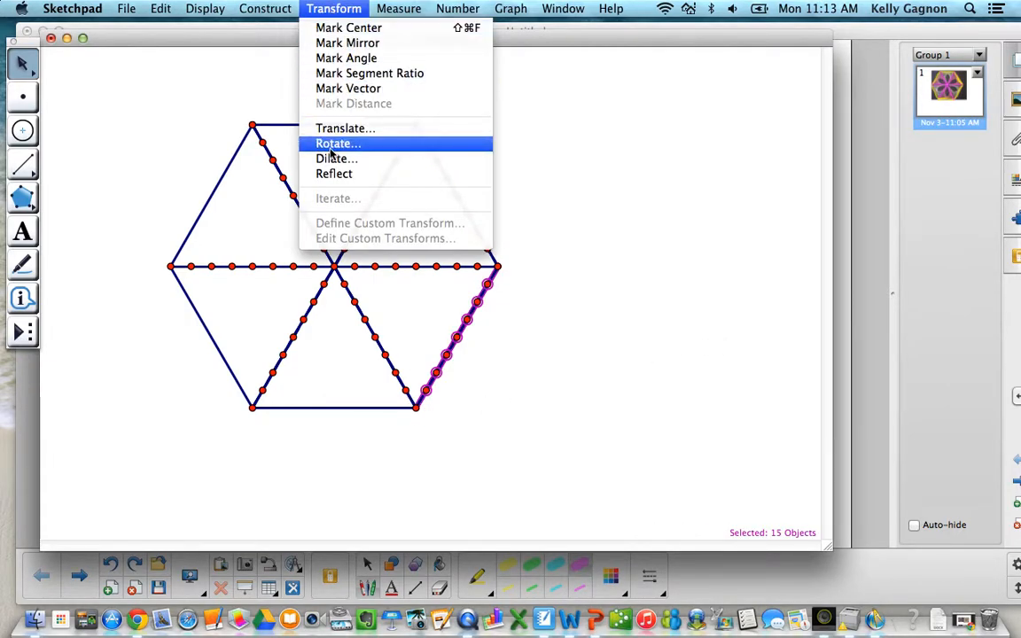
{"action": "left_click", "coordinate": [330, 149]}
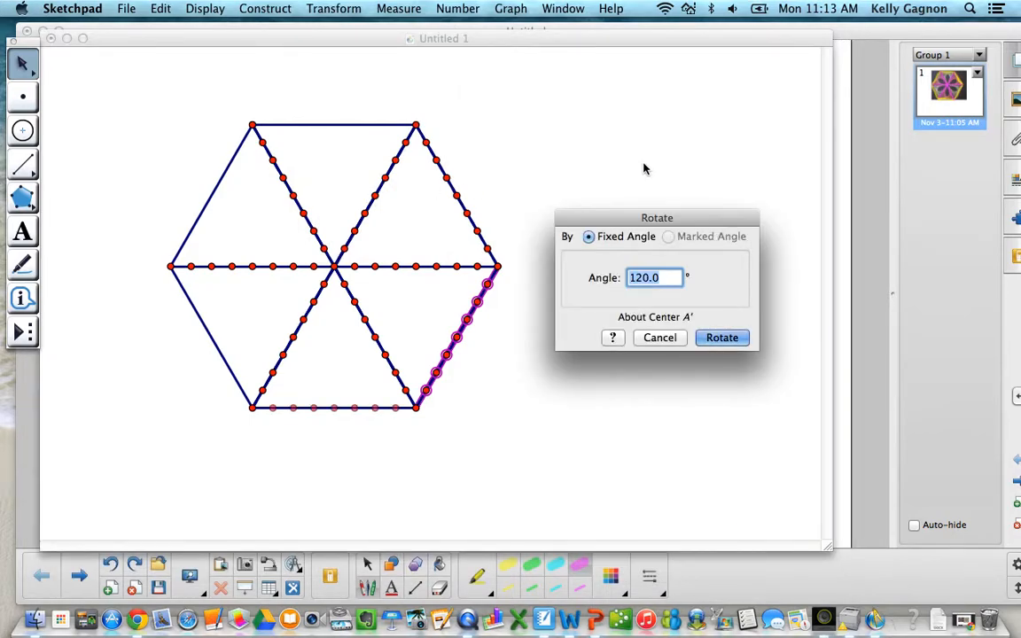
{"action": "left_click", "coordinate": [718, 339]}
{"action": "left_click", "coordinate": [349, 18]}
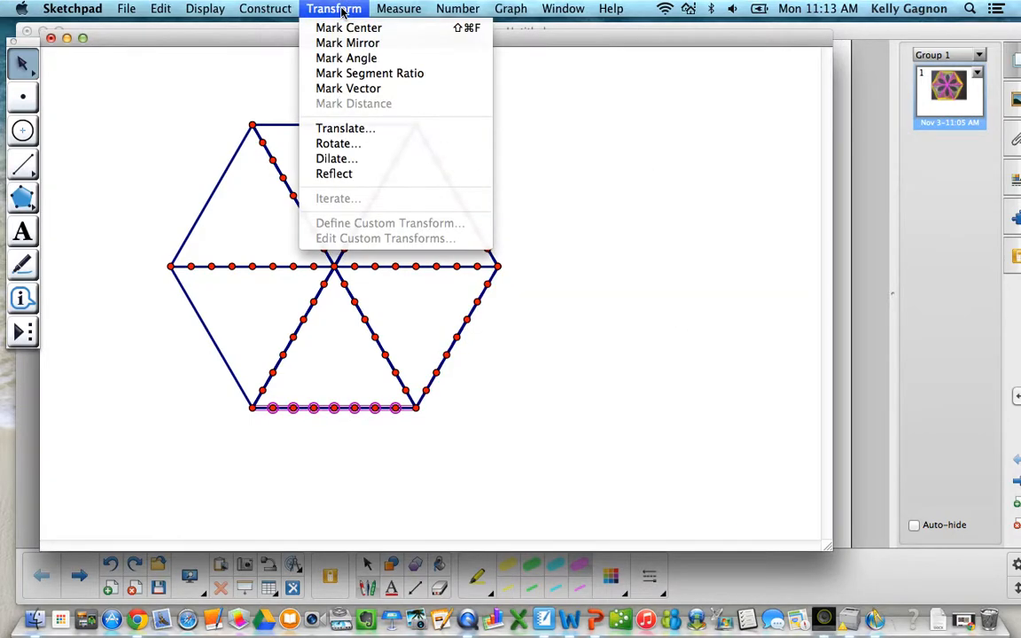
{"action": "left_click", "coordinate": [345, 141]}
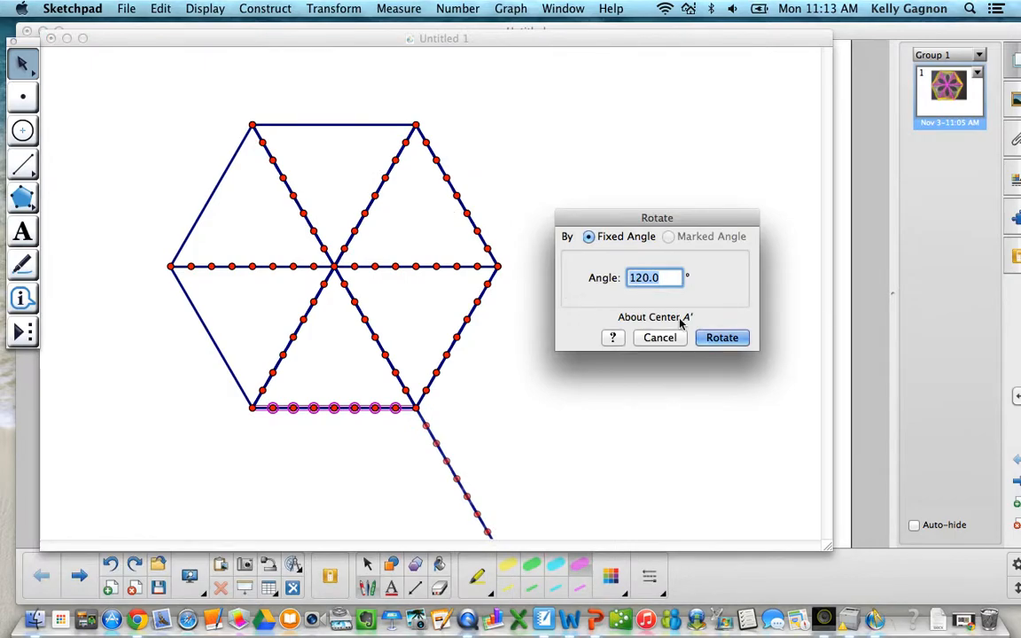
{"action": "left_click", "coordinate": [253, 408]}
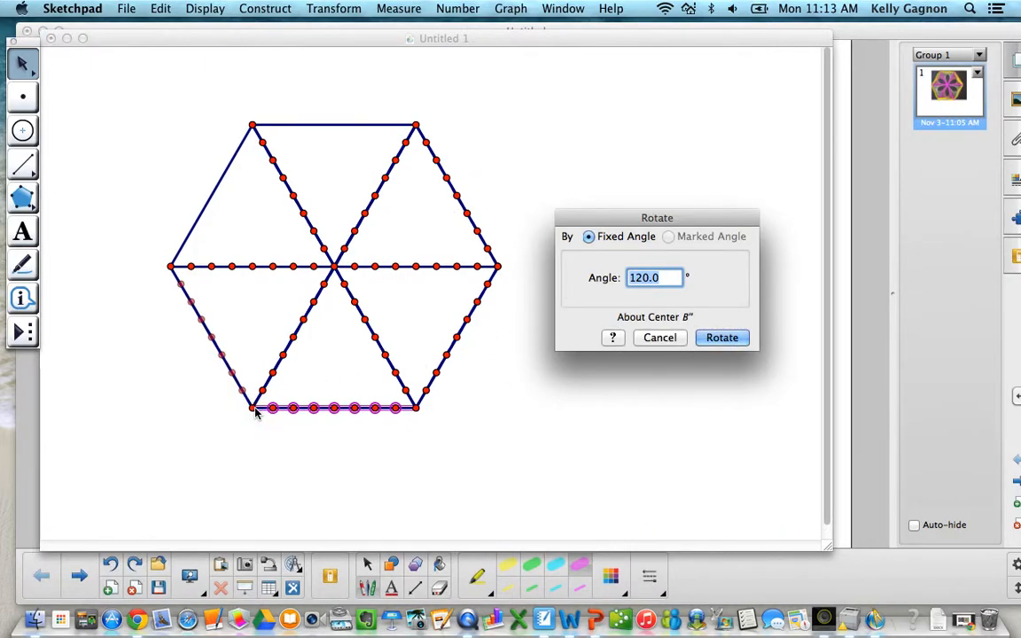
{"action": "left_click", "coordinate": [725, 340]}
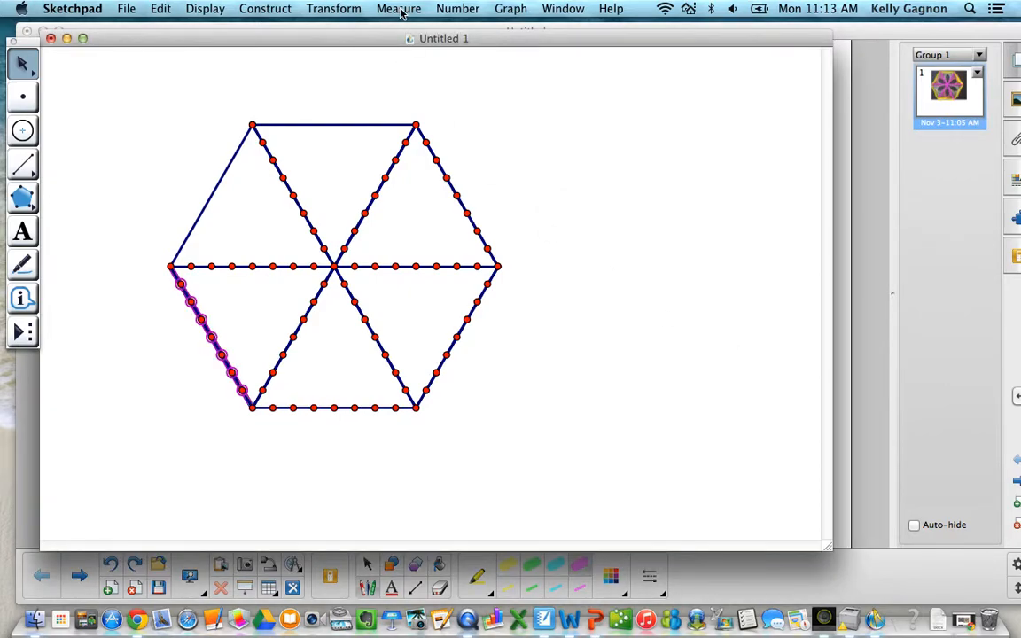
- Rotate each newest set of points and segments 120° about the left and upper-left vertices, filling the upper-left and top sides
{"action": "left_click", "coordinate": [341, 11]}
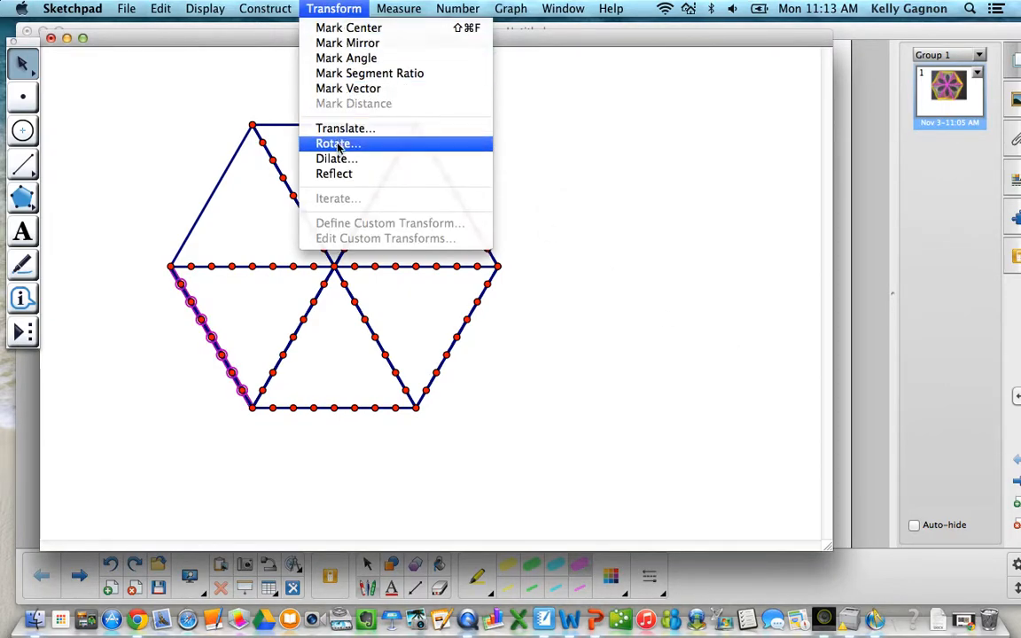
{"action": "left_click", "coordinate": [172, 268]}
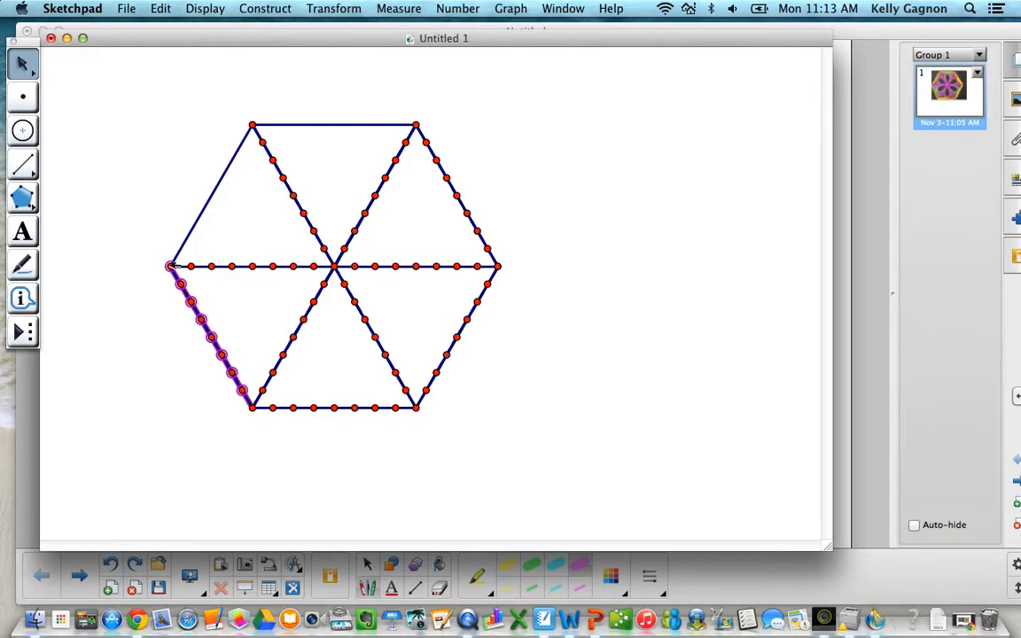
{"action": "left_click", "coordinate": [334, 8]}
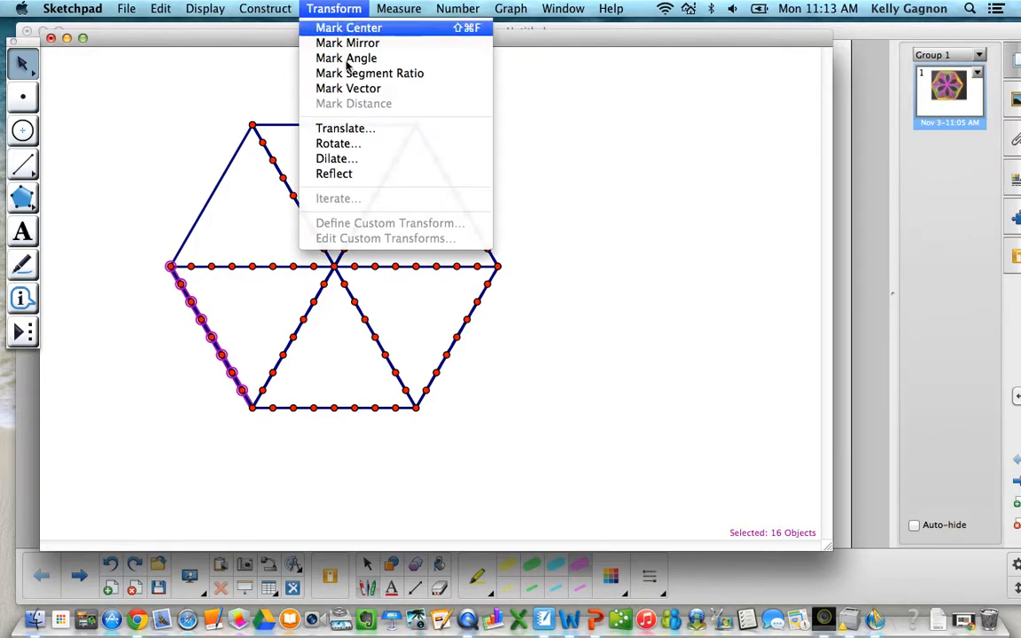
{"action": "left_click", "coordinate": [334, 143]}
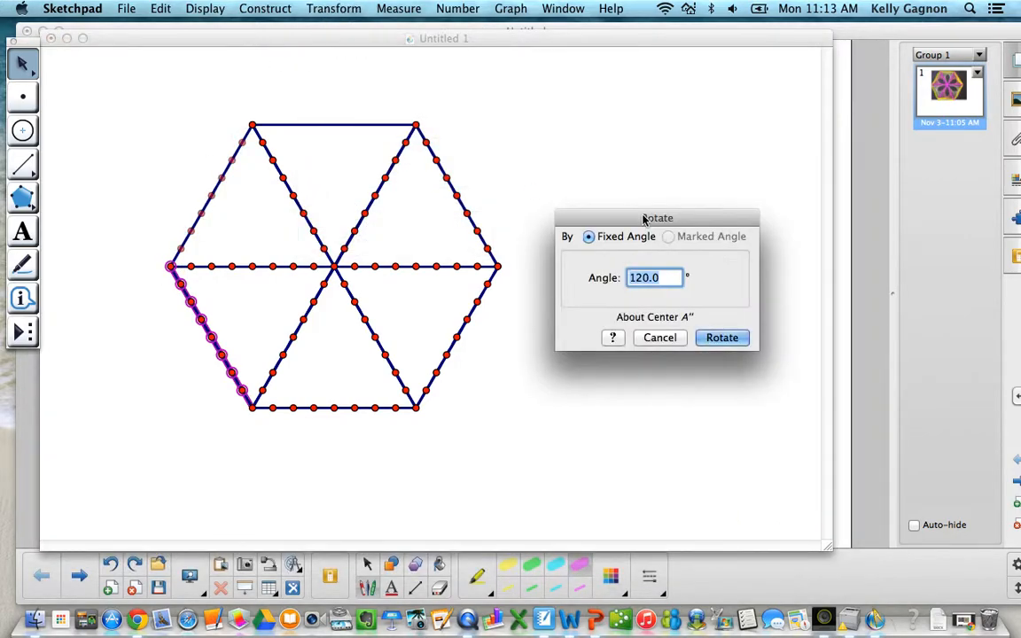
{"action": "left_click", "coordinate": [721, 337]}
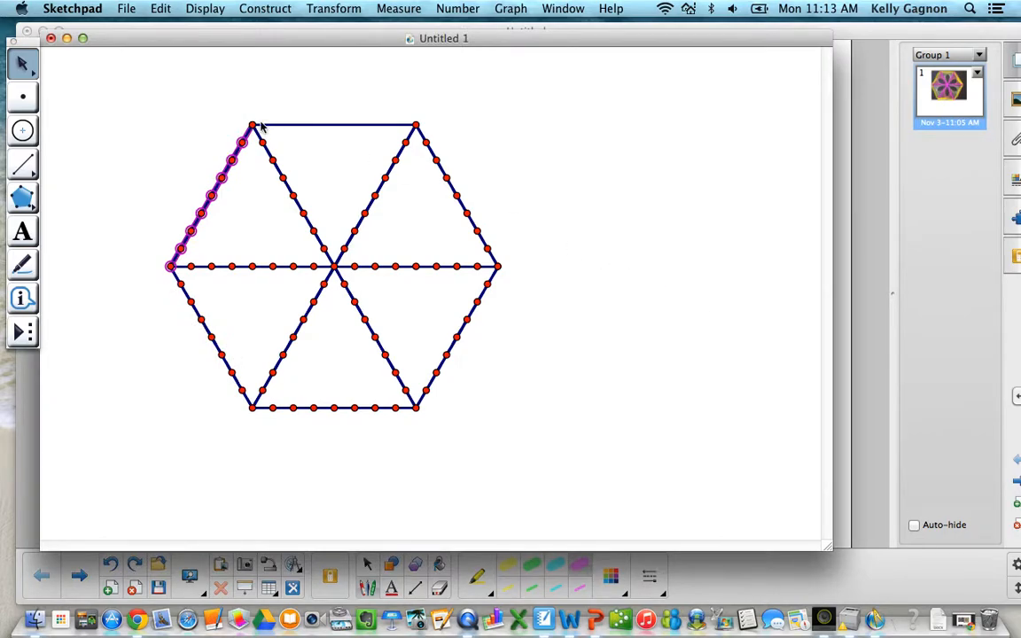
{"action": "left_click", "coordinate": [334, 8]}
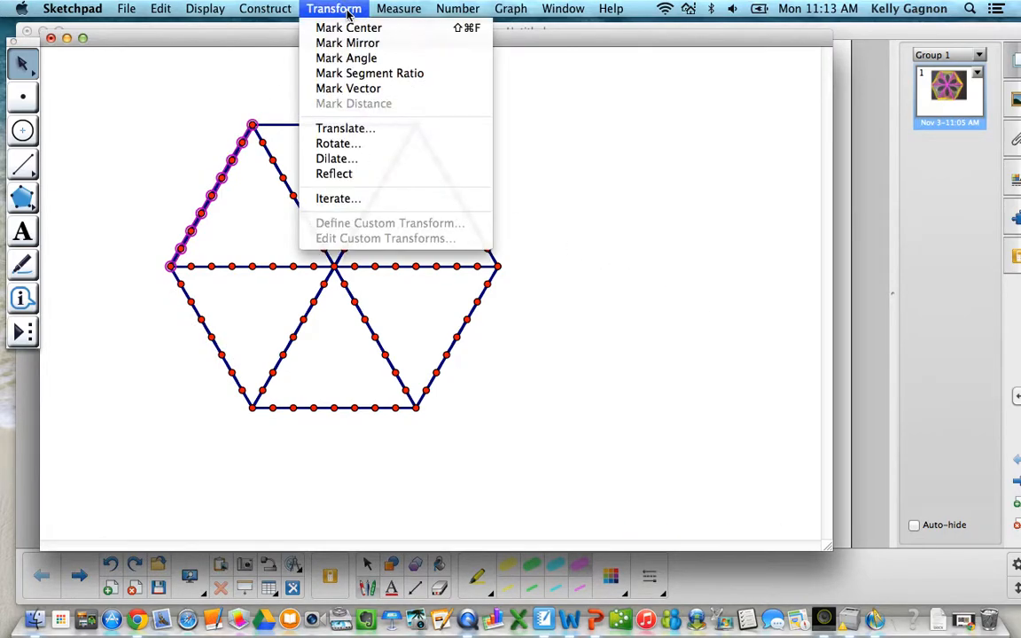
{"action": "left_click", "coordinate": [357, 143]}
{"action": "left_click", "coordinate": [722, 337]}
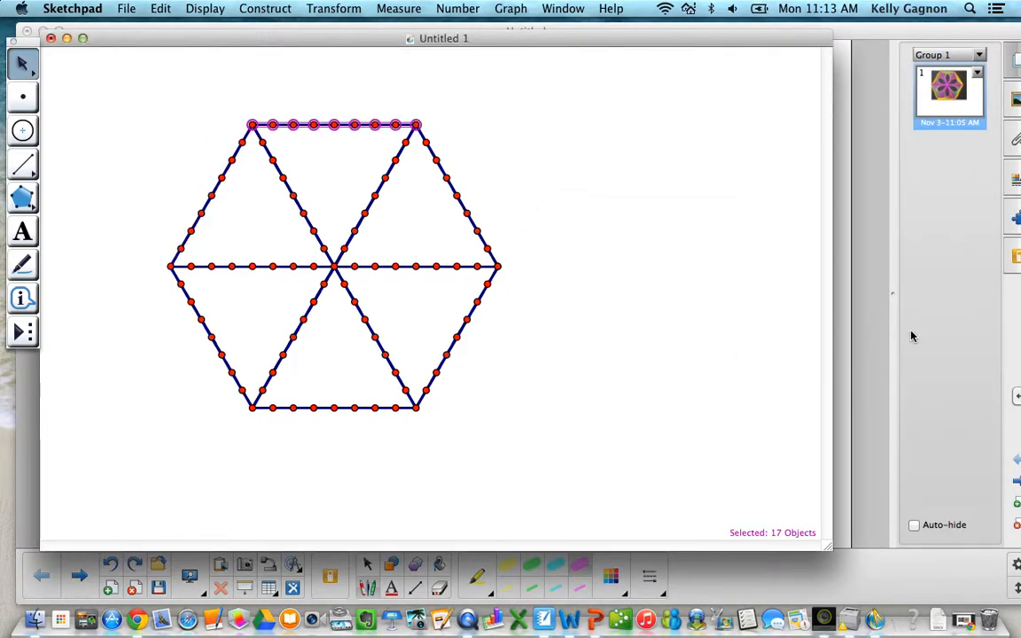
- Check the string-art photo in Notebook, and in Sketchpad connect the upper-left spoke's points, from the center outward, to the top side's points from left to right
{"action": "left_click", "coordinate": [947, 89]}
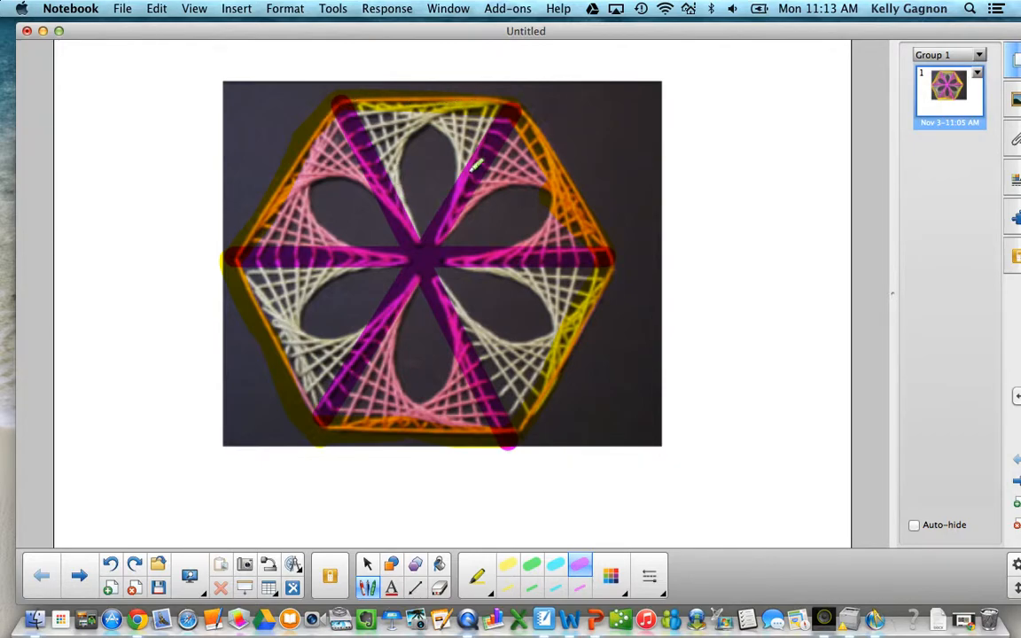
{"action": "left_click", "coordinate": [778, 559]}
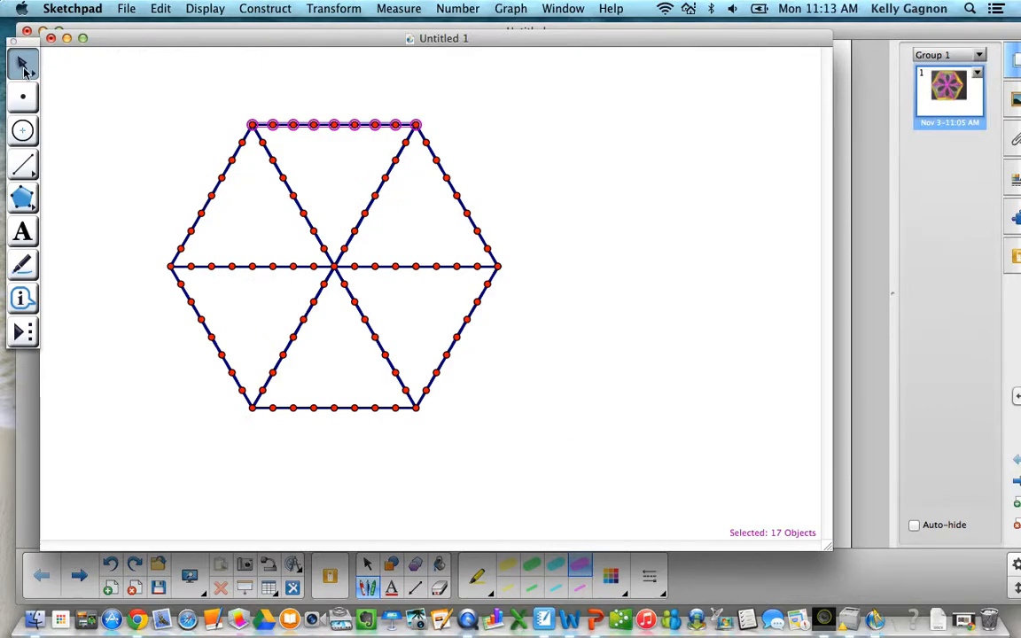
{"action": "left_click", "coordinate": [24, 166]}
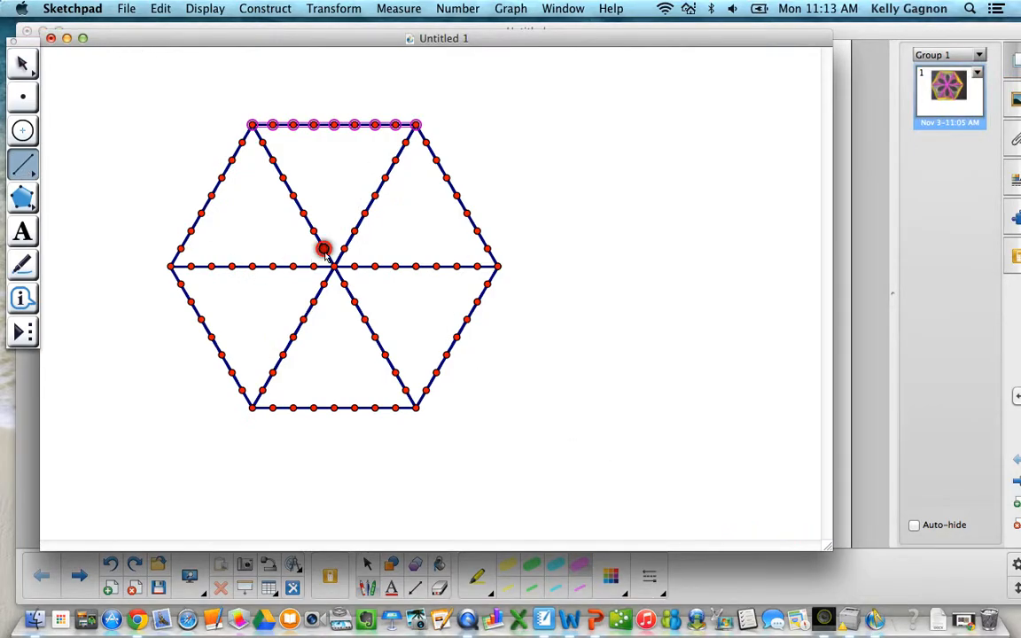
{"action": "mouse_move", "coordinate": [327, 255]}
{"action": "left_mouse_down"}
{"action": "mouse_move", "coordinate": [306, 171]}
{"action": "mouse_move", "coordinate": [272, 125]}
{"action": "left_mouse_up"}
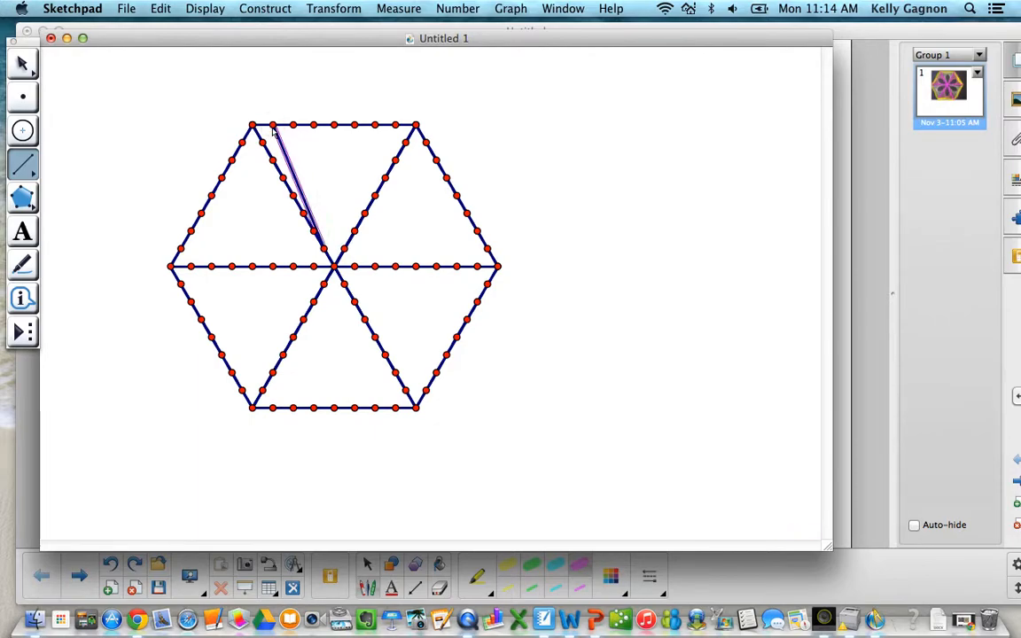
{"action": "left_click_drag", "start_coordinate": [333, 266], "coordinate": [293, 125]}
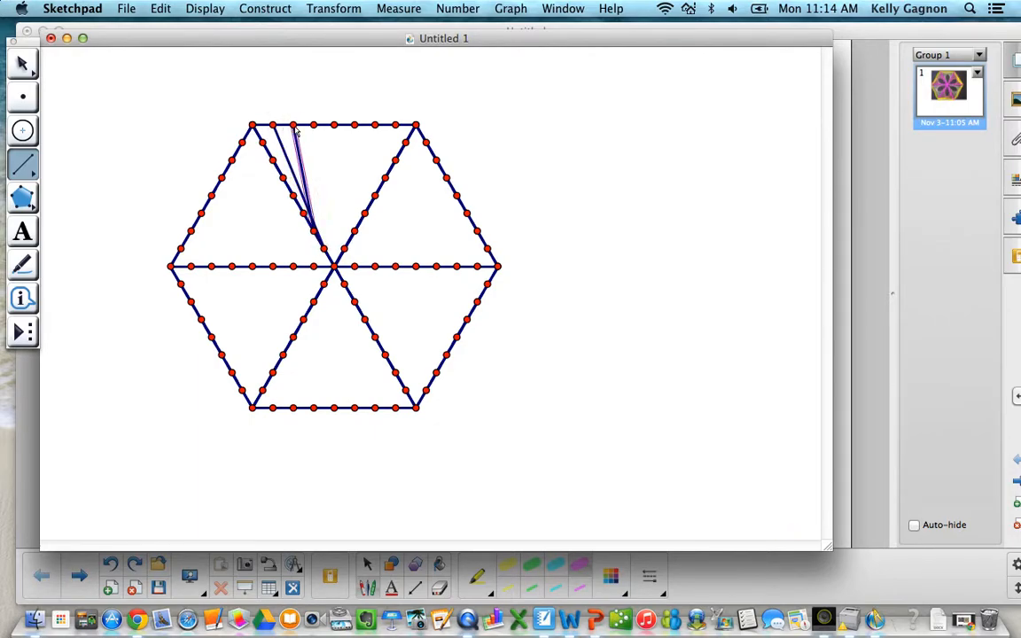
{"action": "left_click_drag", "start_coordinate": [333, 265], "coordinate": [313, 124]}
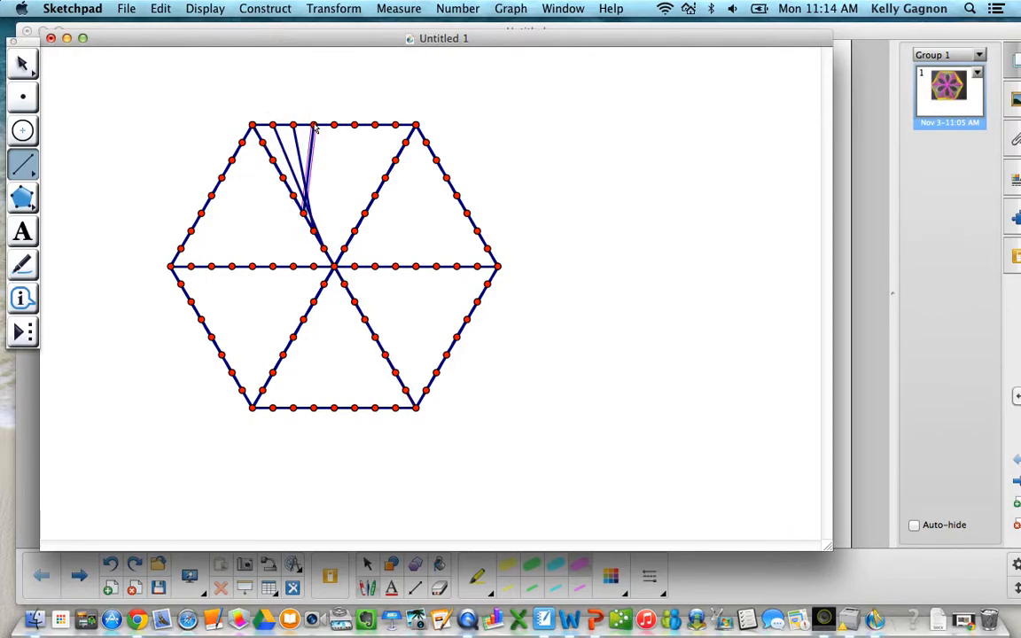
{"action": "mouse_move", "coordinate": [292, 195]}
{"action": "left_mouse_down"}
{"action": "mouse_move", "coordinate": [311, 141]}
{"action": "mouse_move", "coordinate": [333, 125]}
{"action": "left_mouse_up"}
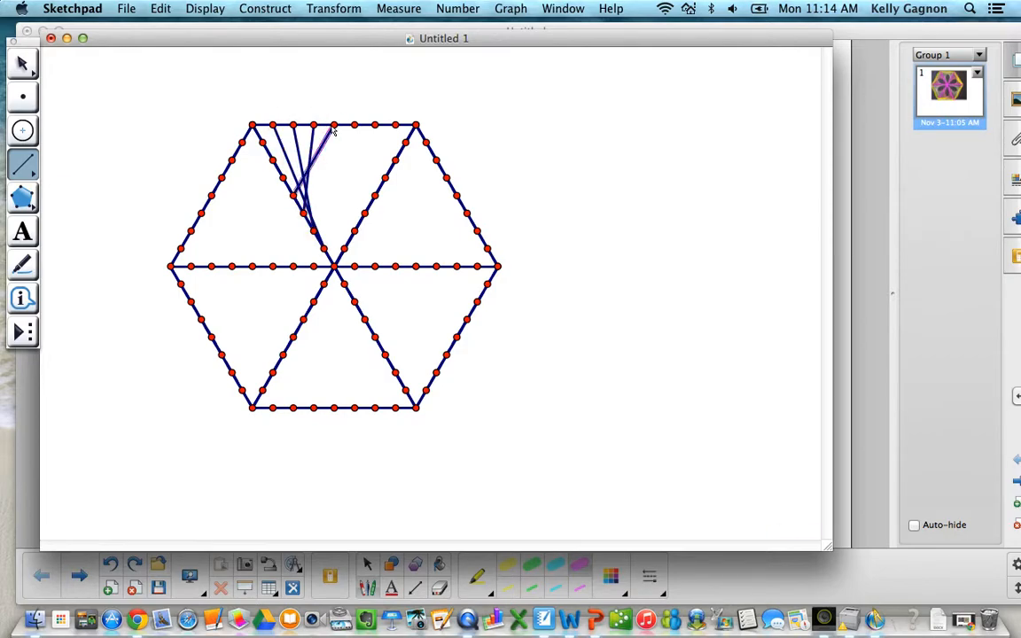
{"action": "left_click_drag", "start_coordinate": [284, 177], "coordinate": [354, 125]}
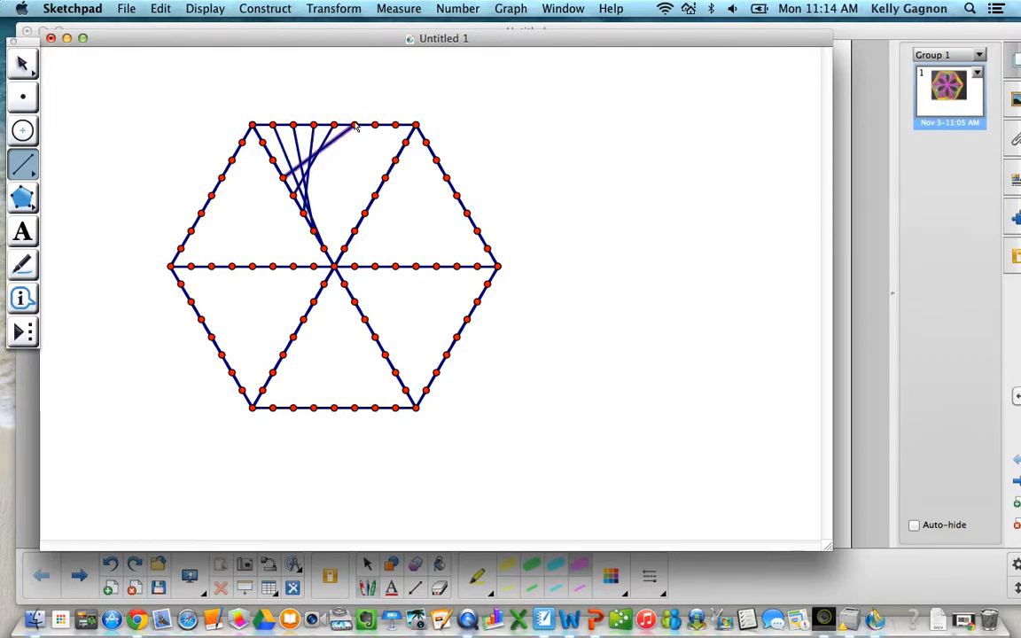
{"action": "mouse_move", "coordinate": [272, 160]}
{"action": "left_mouse_down"}
{"action": "mouse_move", "coordinate": [337, 130]}
{"action": "mouse_move", "coordinate": [376, 127]}
{"action": "left_mouse_up"}
{"action": "left_click_drag", "start_coordinate": [262, 141], "coordinate": [397, 129]}
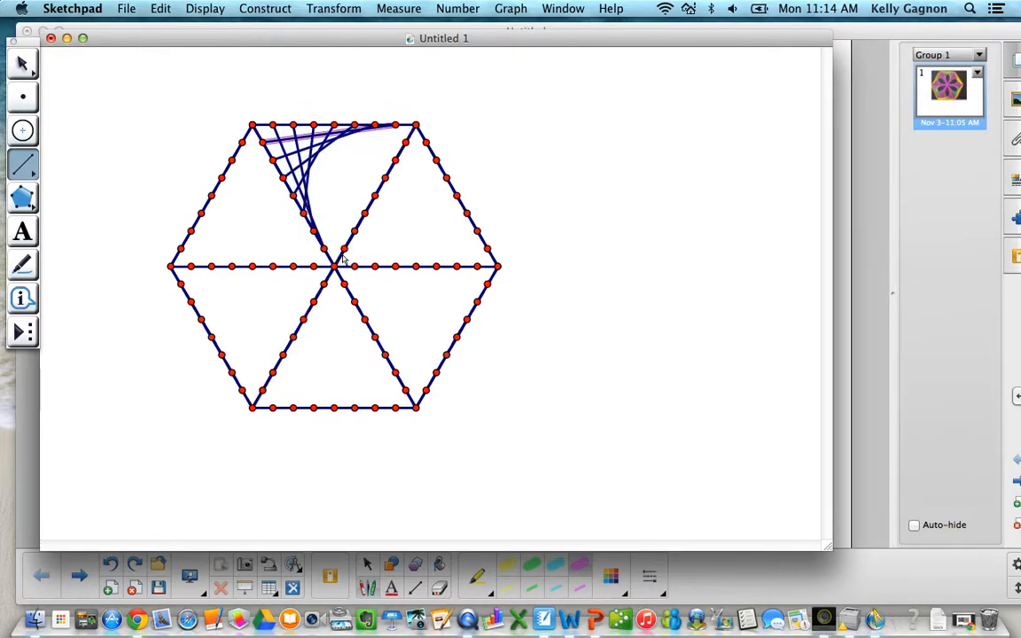
- Draw the mirrored string segments, joining the upper-right spoke's points from the center outward to the top side's points from right to left
{"action": "mouse_move", "coordinate": [323, 249]}
{"action": "left_mouse_down"}
{"action": "mouse_move", "coordinate": [285, 194]}
{"action": "mouse_move", "coordinate": [272, 126]}
{"action": "left_mouse_up"}
{"action": "key", "text": "Escape"}
{"action": "mouse_move", "coordinate": [343, 250]}
{"action": "left_mouse_down"}
{"action": "mouse_move", "coordinate": [395, 125]}
{"action": "mouse_move", "coordinate": [364, 213]}
{"action": "left_mouse_up"}
{"action": "key", "text": "Escape"}
{"action": "left_click_drag", "start_coordinate": [355, 125], "coordinate": [374, 196]}
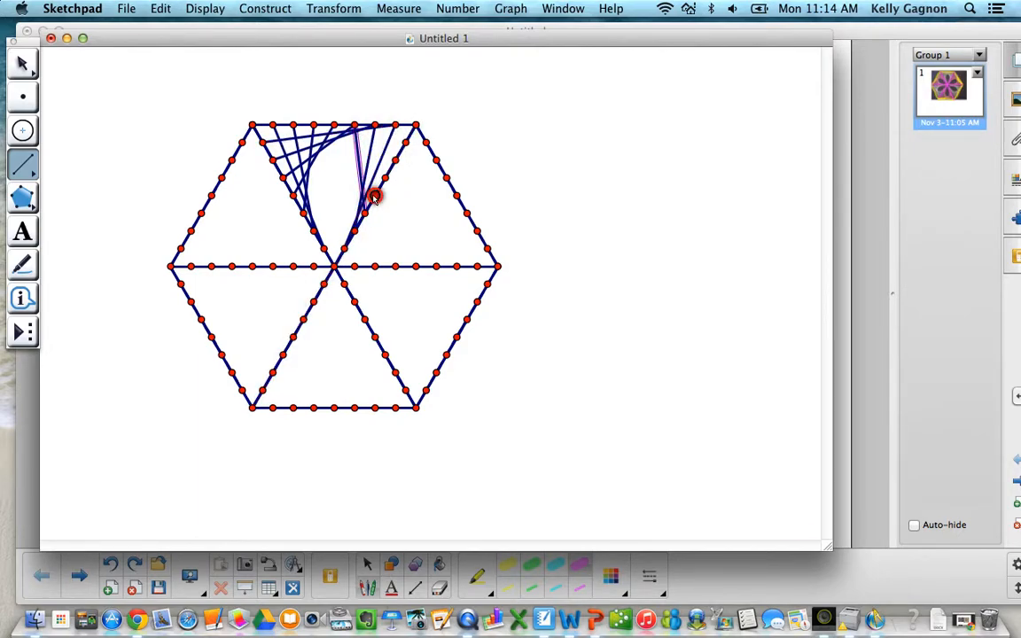
{"action": "left_click_drag", "start_coordinate": [334, 125], "coordinate": [384, 178]}
{"action": "left_click_drag", "start_coordinate": [313, 125], "coordinate": [395, 160]}
{"action": "mouse_move", "coordinate": [293, 125]}
{"action": "left_mouse_down"}
{"action": "mouse_move", "coordinate": [406, 143]}
{"action": "mouse_move", "coordinate": [273, 125]}
{"action": "left_mouse_up"}
- Select the string segments inside the top triangle and color them red
{"action": "left_click", "coordinate": [24, 65]}
{"action": "left_click", "coordinate": [131, 112]}
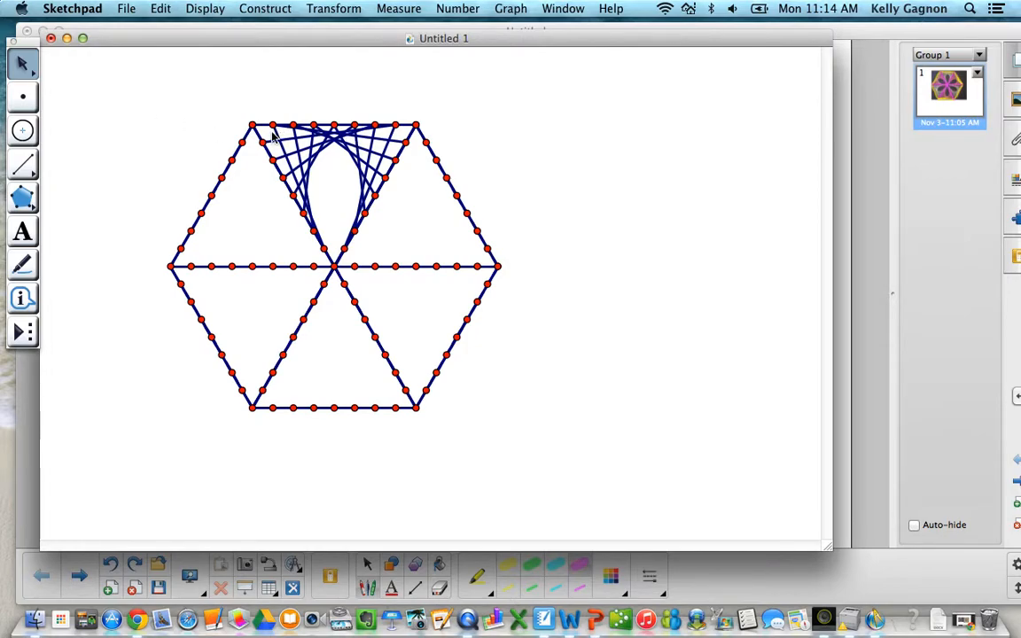
{"action": "left_click_drag", "start_coordinate": [271, 137], "coordinate": [399, 157]}
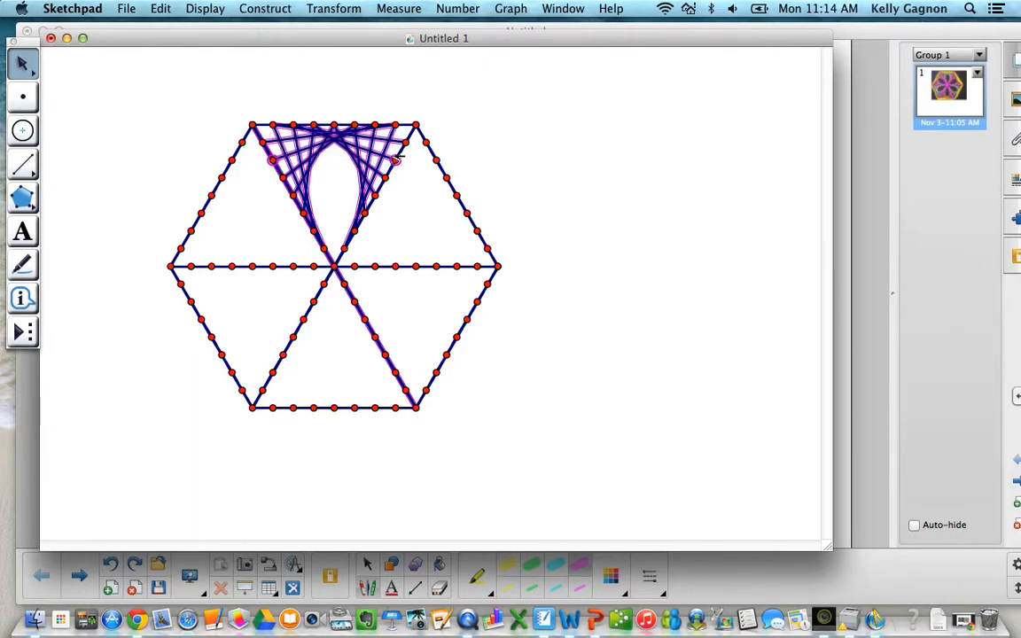
{"action": "left_click", "coordinate": [206, 9]}
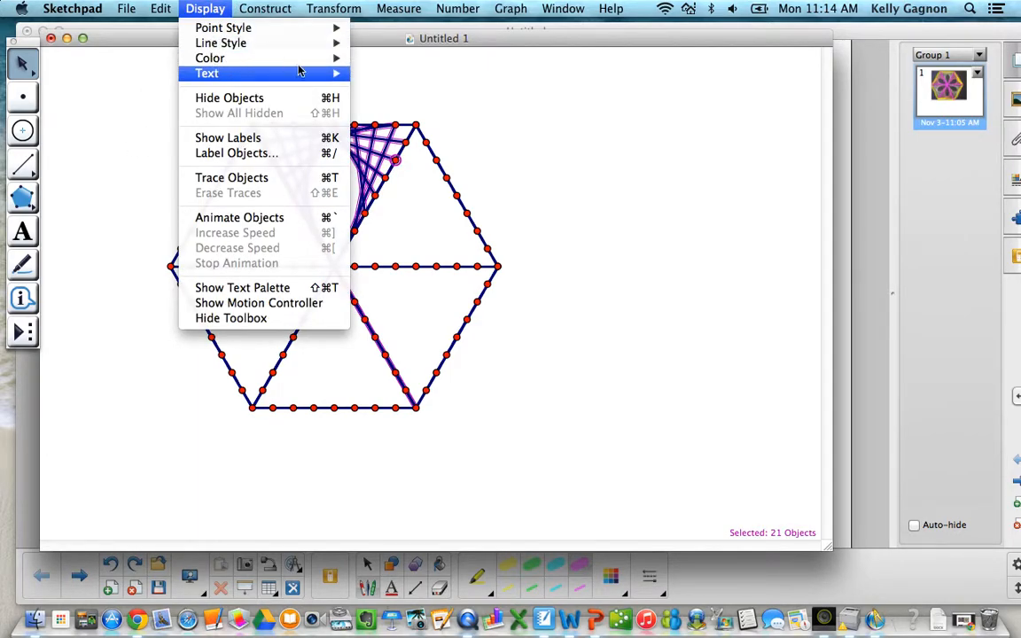
{"action": "mouse_move", "coordinate": [310, 59]}
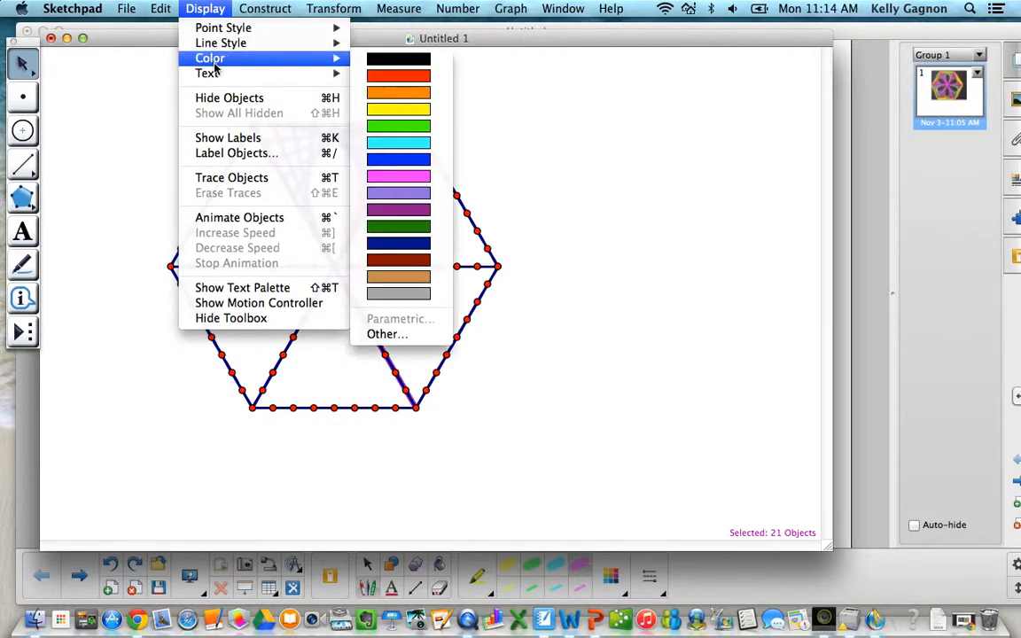
{"action": "left_click", "coordinate": [396, 83]}
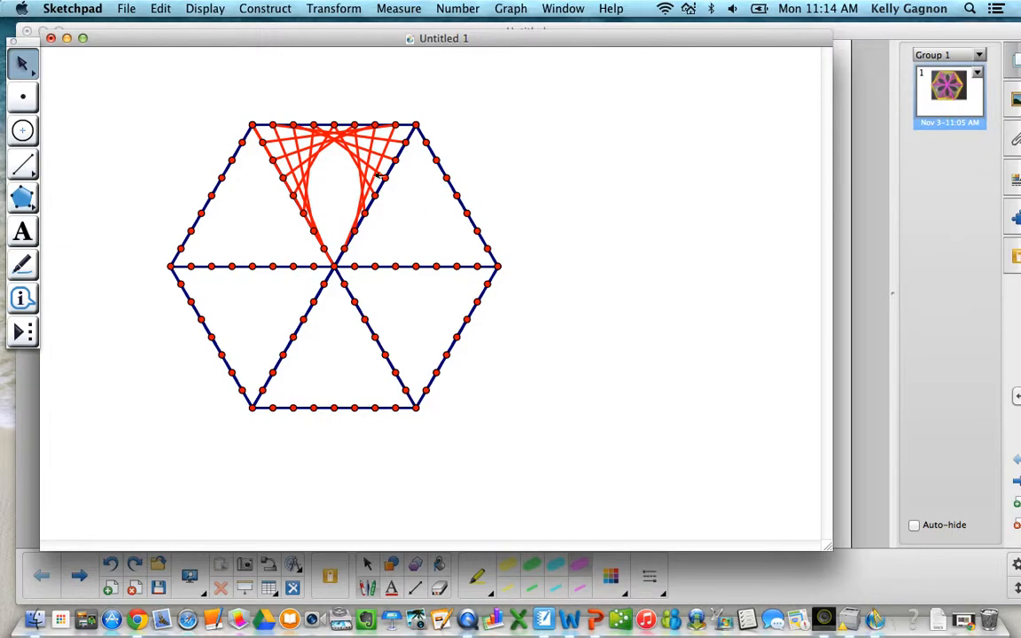
- Select the string segments in the top triangle and rotate them 60° about the hexagon's center into the upper-left triangle
{"action": "left_click_drag", "start_coordinate": [263, 127], "coordinate": [390, 236]}
{"action": "left_click", "coordinate": [335, 9]}
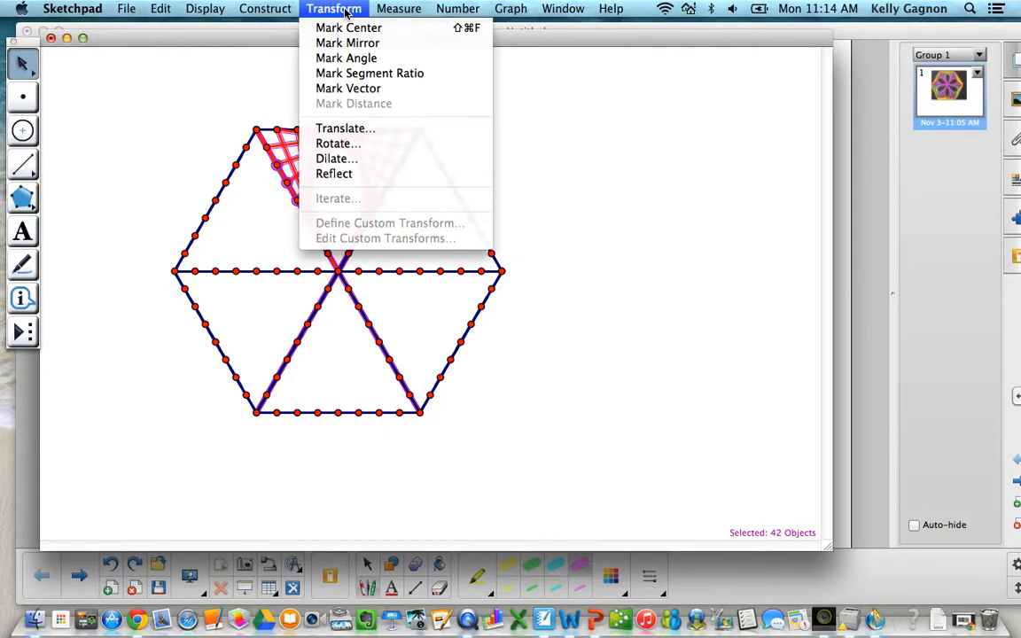
{"action": "left_click", "coordinate": [337, 142]}
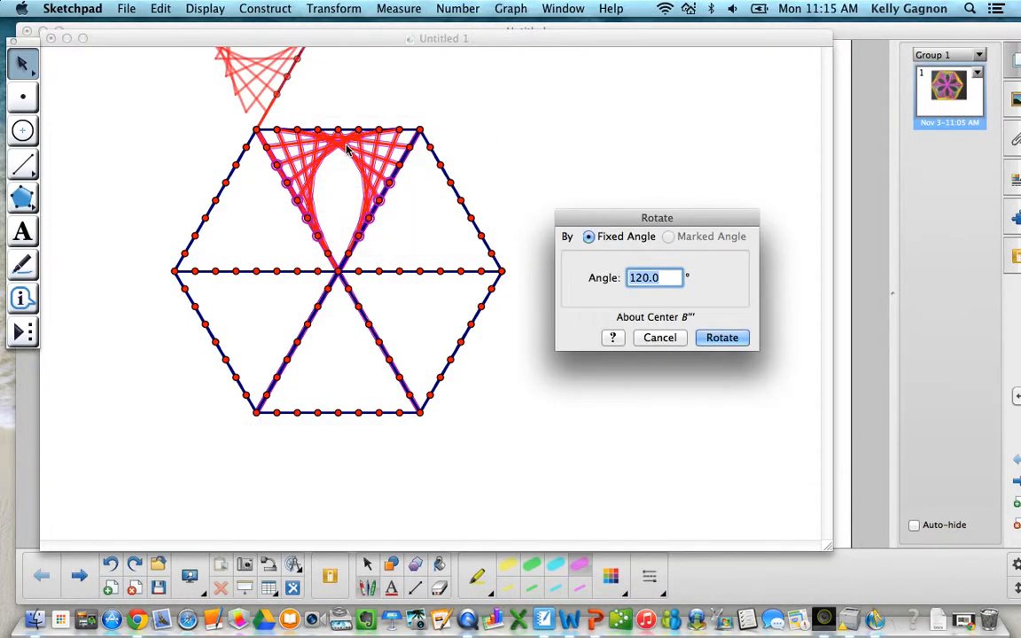
{"action": "left_click", "coordinate": [339, 273]}
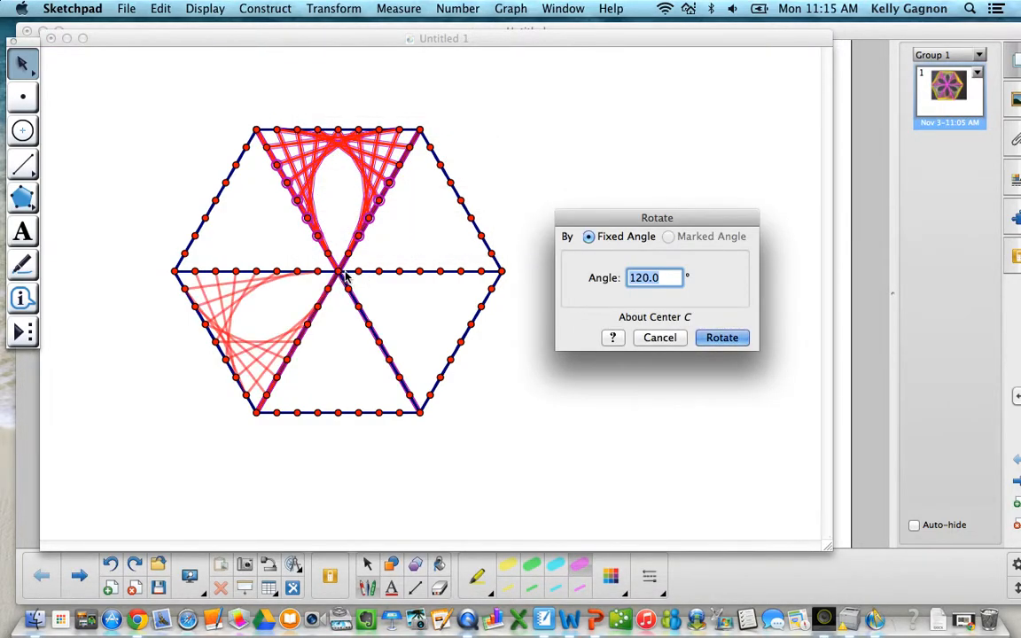
{"action": "type", "text": "60"}
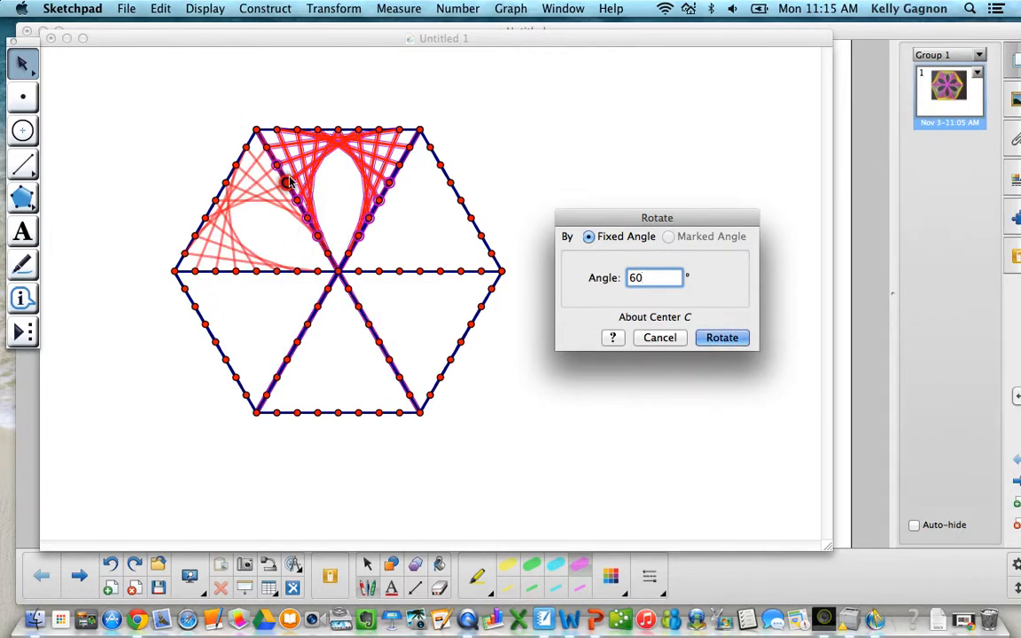
{"action": "left_click", "coordinate": [722, 338]}
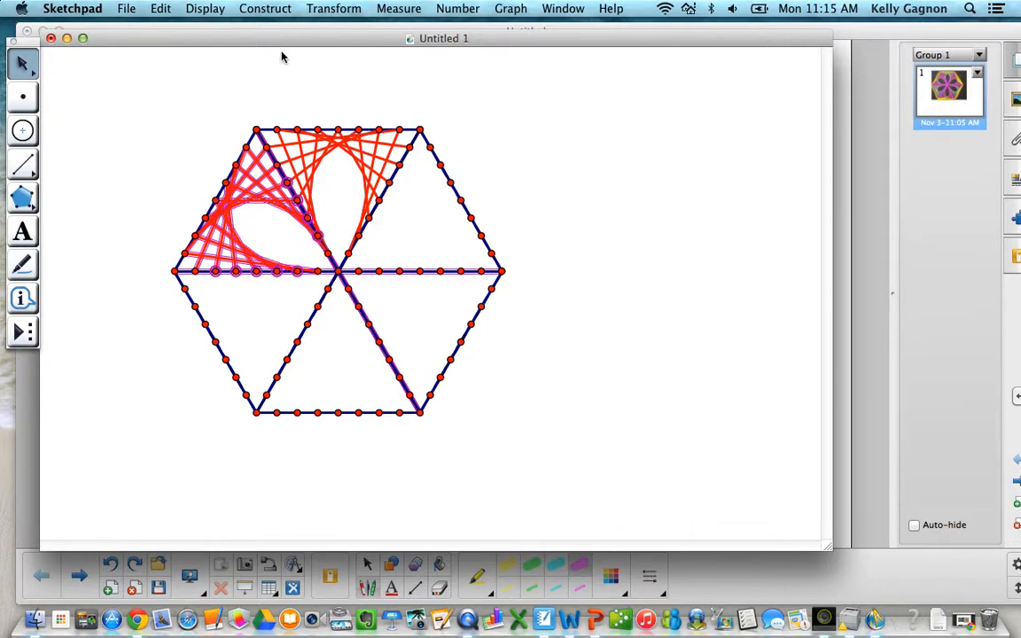
- Rotate each newest copy of the string pattern 60° about the hexagon's center until the four remaining triangles are filled
{"action": "left_click", "coordinate": [334, 8]}
{"action": "left_click", "coordinate": [308, 133]}
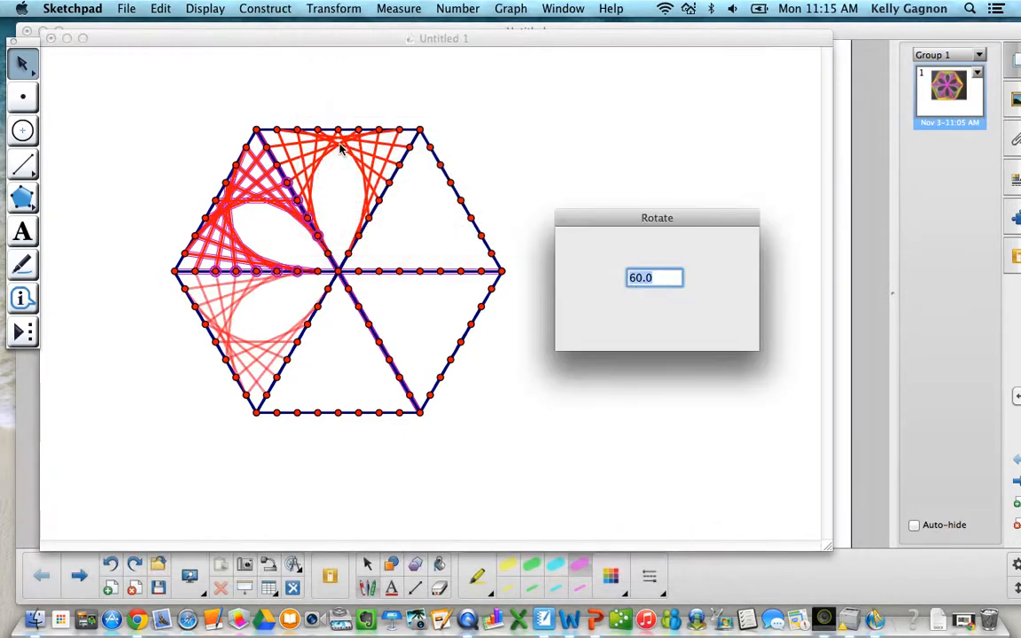
{"action": "left_click", "coordinate": [721, 340]}
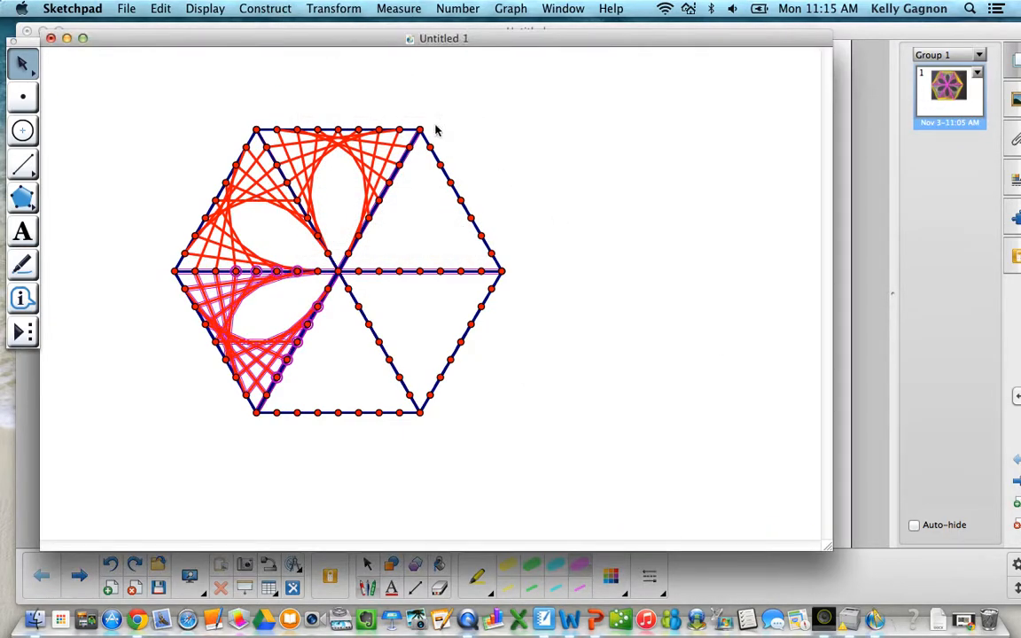
{"action": "left_click", "coordinate": [333, 8]}
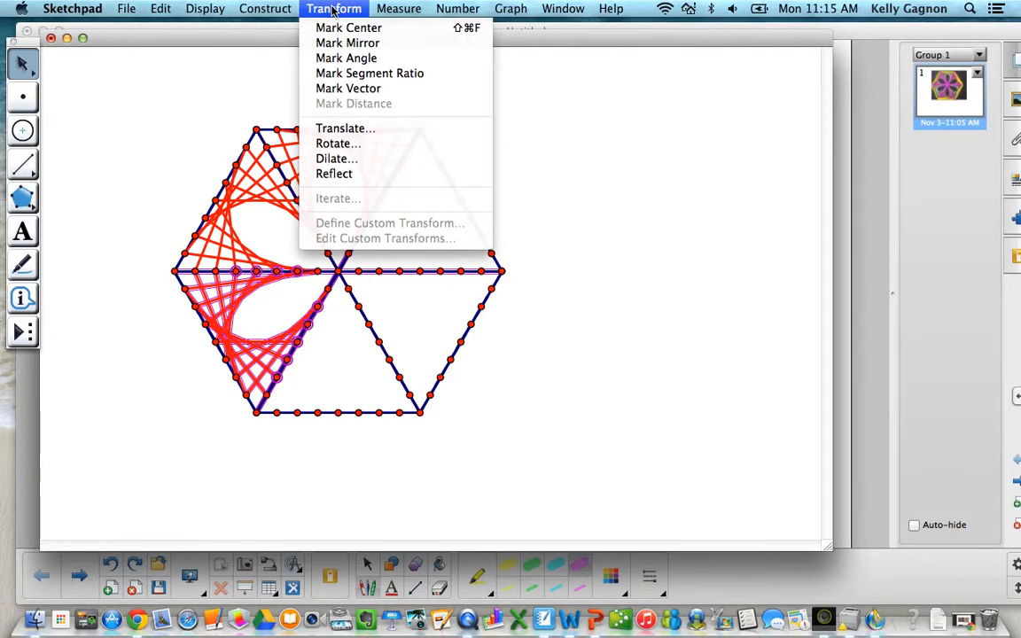
{"action": "left_click", "coordinate": [341, 144]}
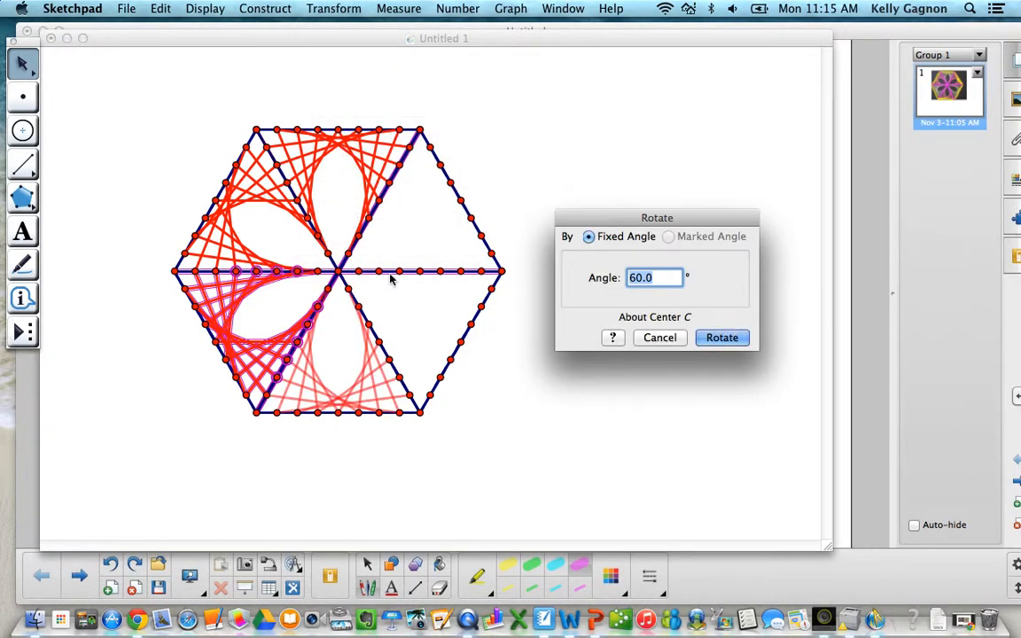
{"action": "key", "text": "Return"}
{"action": "left_click", "coordinate": [328, 9]}
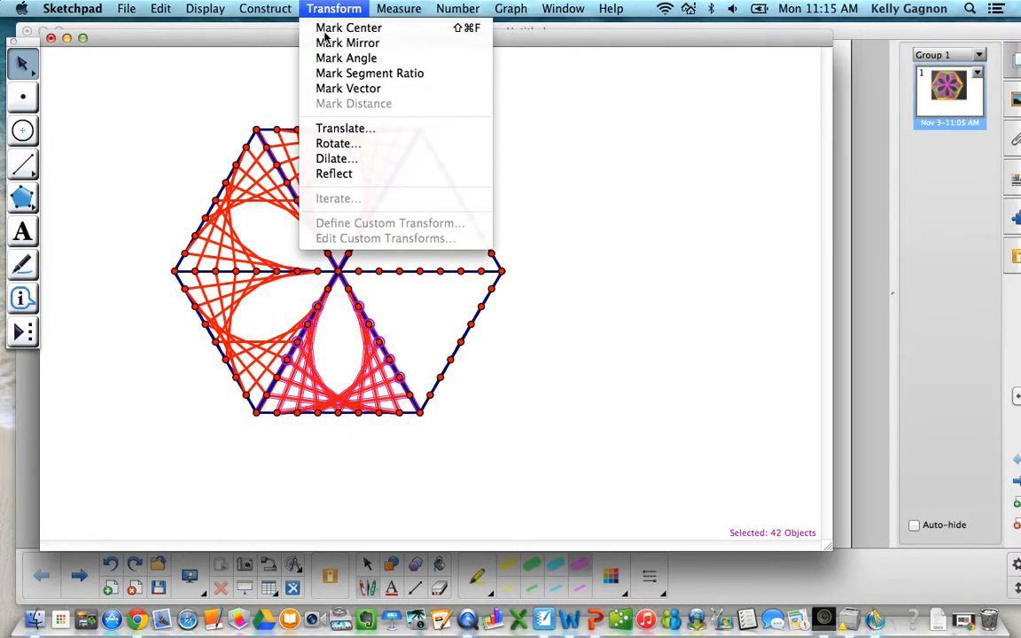
{"action": "left_click", "coordinate": [341, 143]}
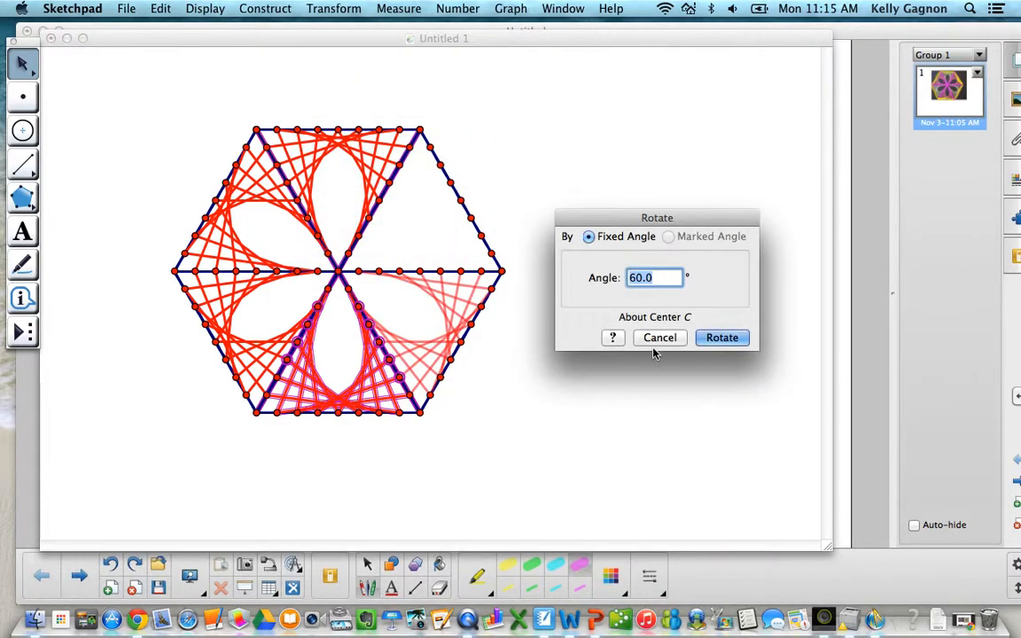
{"action": "left_click", "coordinate": [717, 338]}
{"action": "left_click", "coordinate": [330, 11]}
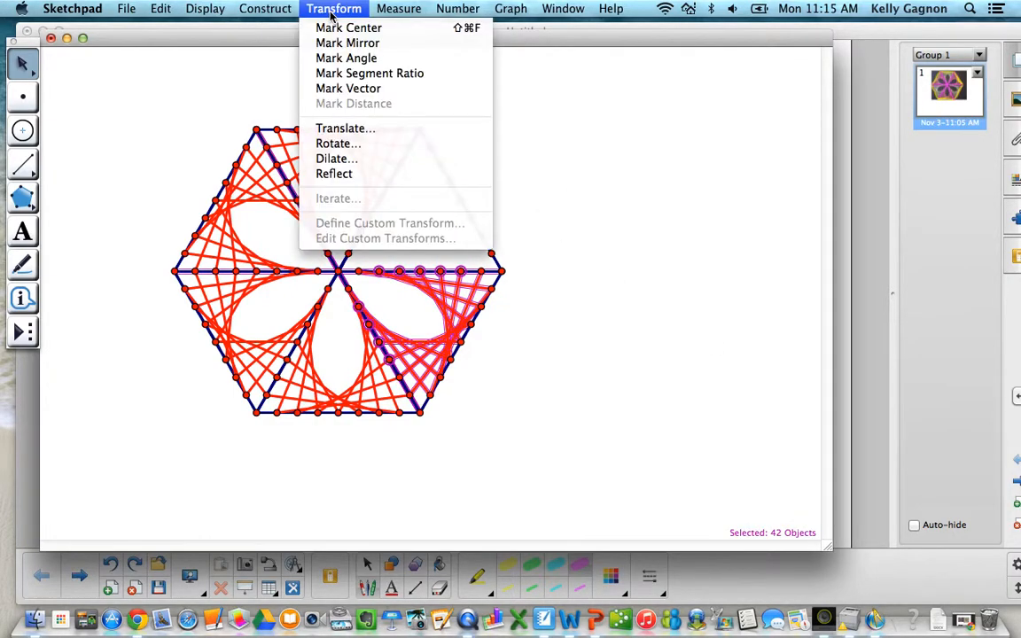
{"action": "left_click", "coordinate": [338, 141]}
{"action": "left_click", "coordinate": [721, 339]}
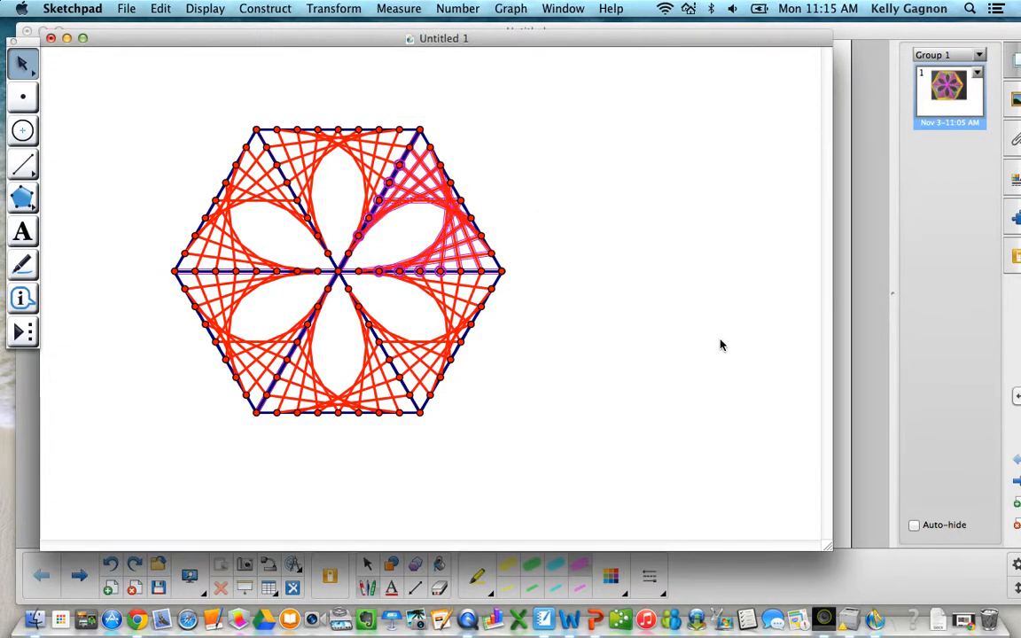
- Arrange the Sketchpad and Notebook windows side by side to compare the finished pattern with the string-art photo
{"action": "left_click_drag", "start_coordinate": [147, 40], "coordinate": [629, 20]}
{"action": "left_click_drag", "start_coordinate": [458, 31], "coordinate": [331, 35]}
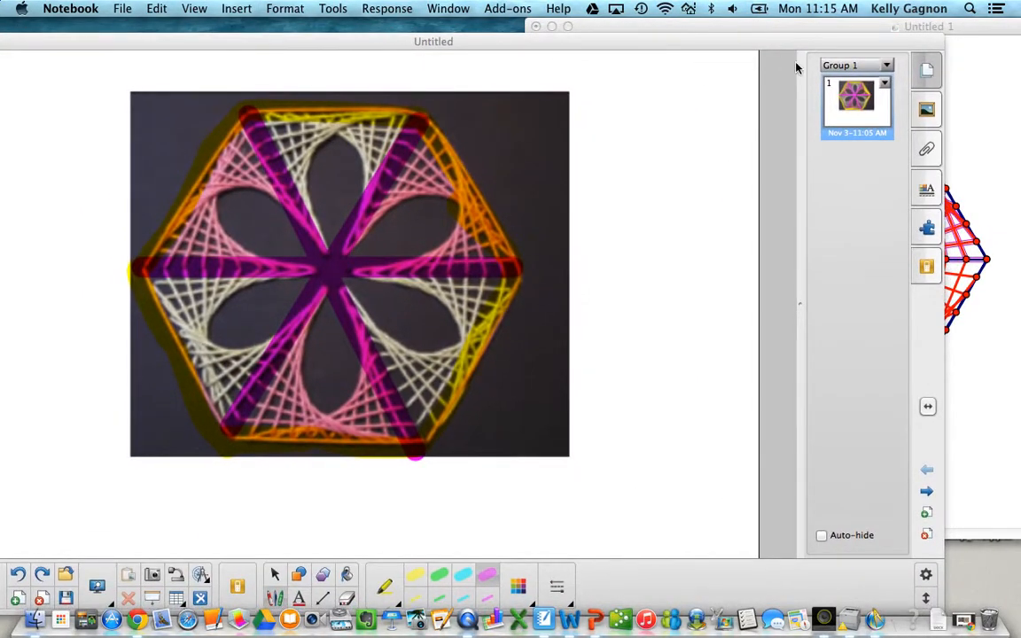
{"action": "left_click", "coordinate": [972, 31]}
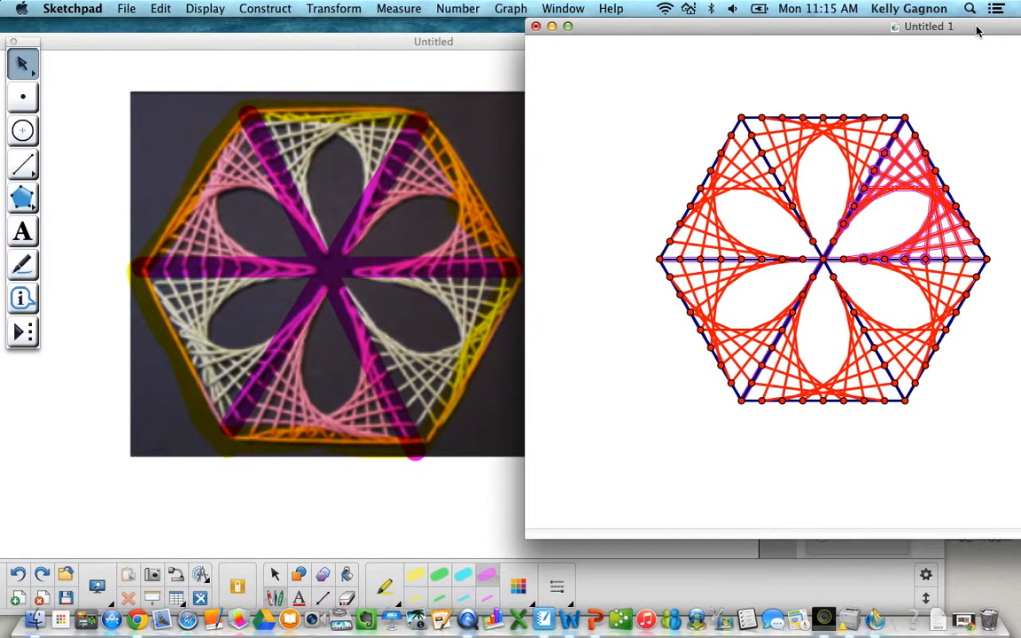
- Color the upper-right triangle's string segments, outer side and side points cyan, and bring the whole sketch back into view
{"action": "left_click", "coordinate": [1014, 166]}
{"action": "left_click_drag", "start_coordinate": [906, 134], "coordinate": [963, 255]}
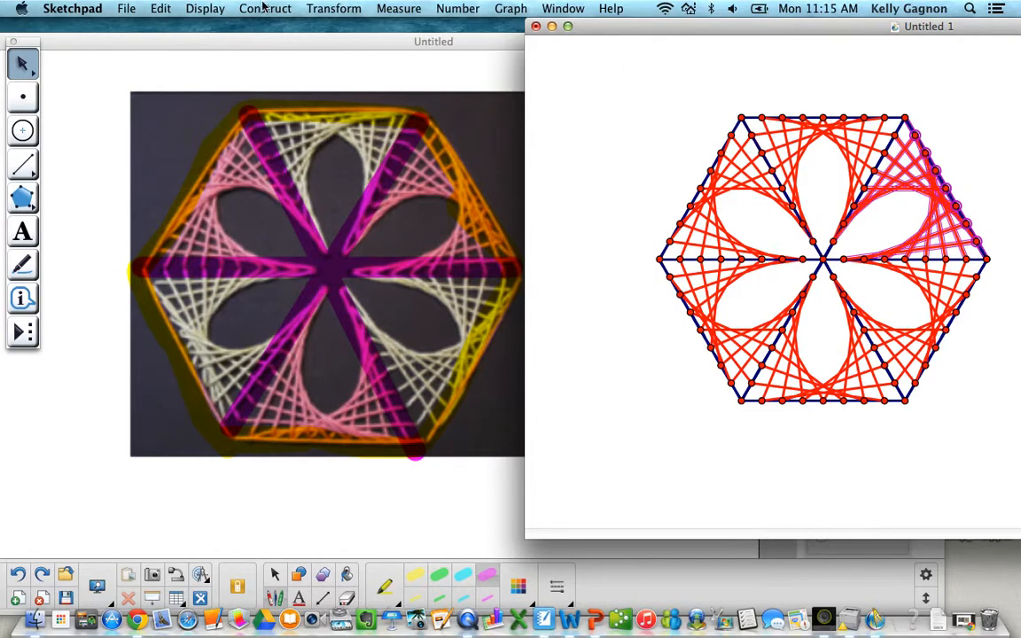
{"action": "left_click", "coordinate": [205, 8]}
{"action": "mouse_move", "coordinate": [213, 62]}
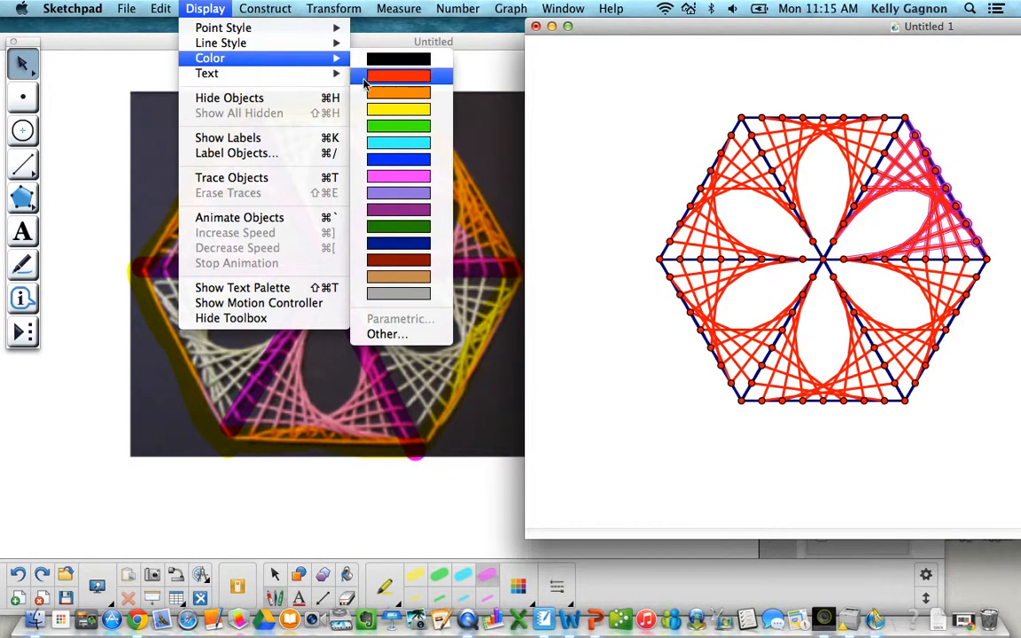
{"action": "left_click", "coordinate": [398, 143]}
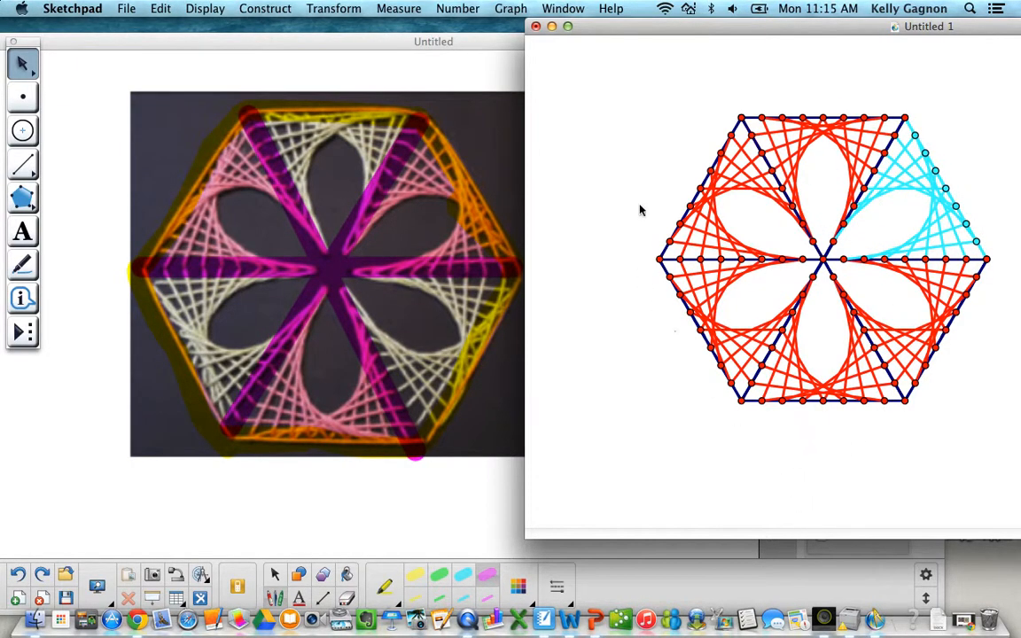
{"action": "left_click_drag", "start_coordinate": [631, 27], "coordinate": [397, 27]}
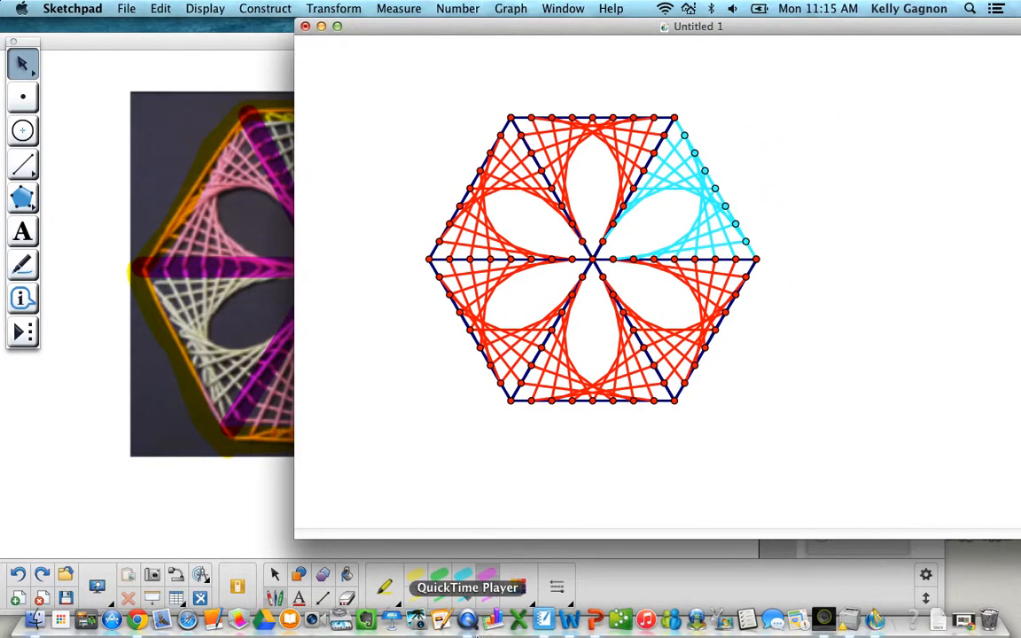